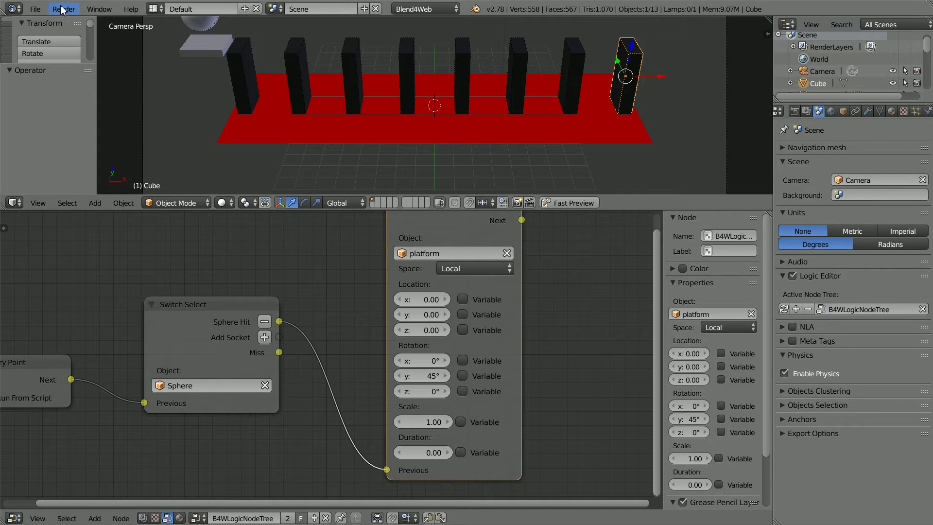
Reload domTut23.blend from recent files and keep Blend4Web as the render engine.
left_click(36, 11)
mouse_move(55, 49)
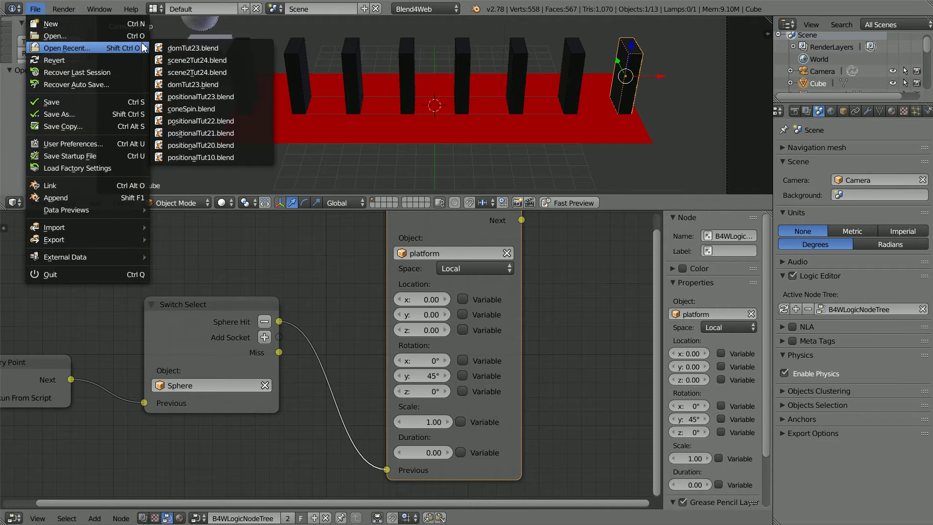
left_click(233, 50)
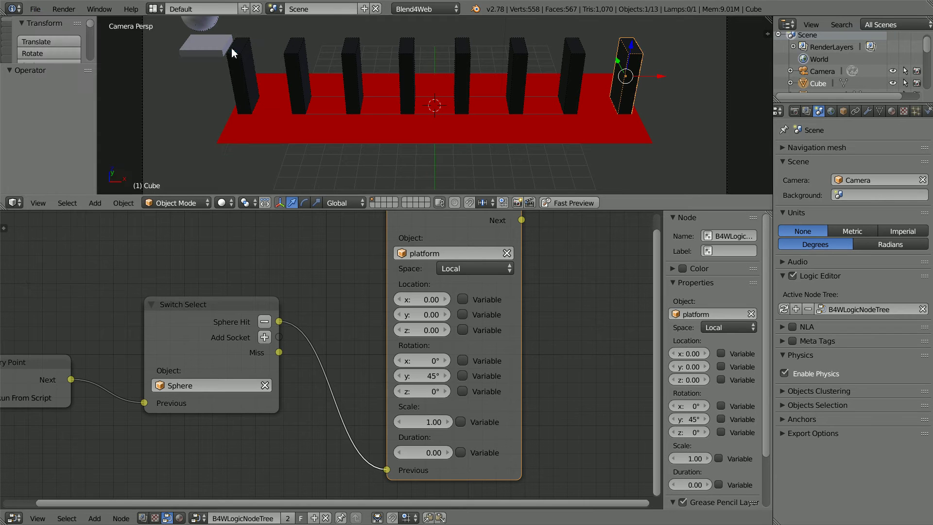
left_click(412, 6)
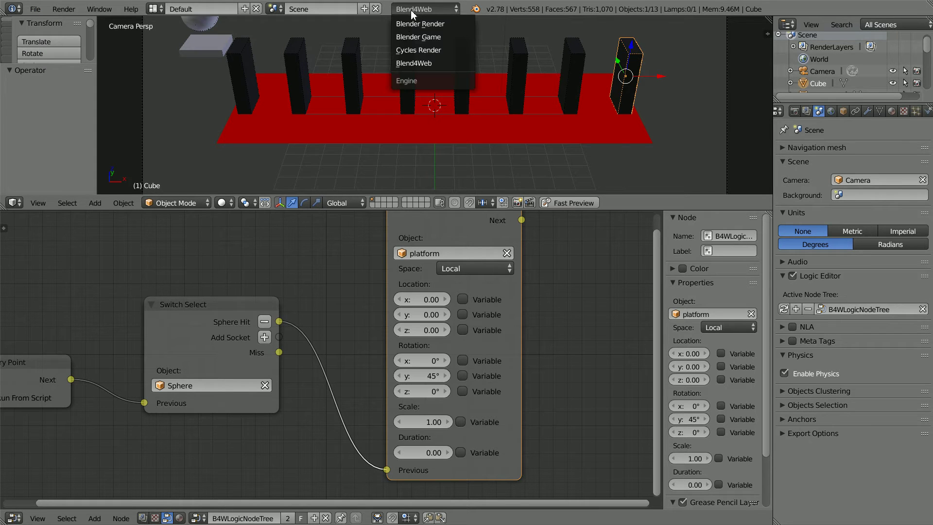
left_click(436, 61)
Bring up the Blend4Web (.html) option under File > Export.
left_click(44, 8)
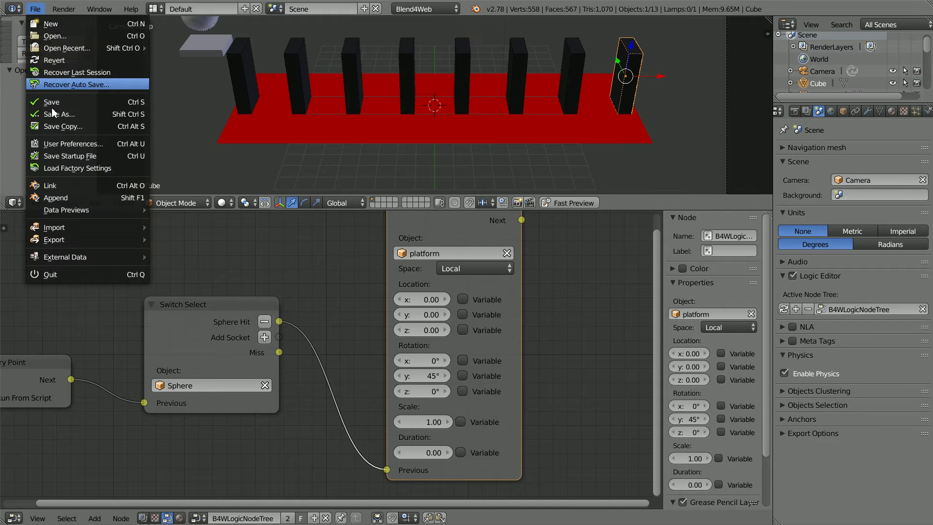
mouse_move(39, 239)
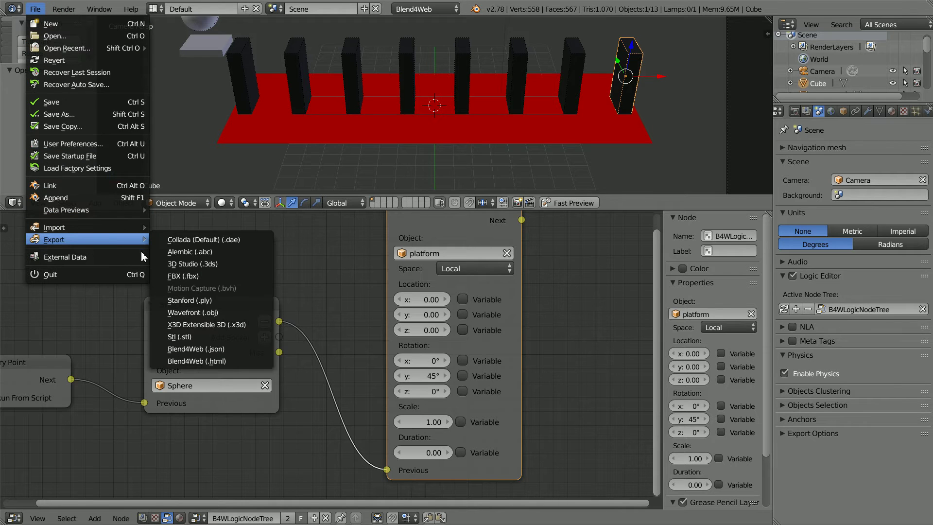
left_click(242, 352)
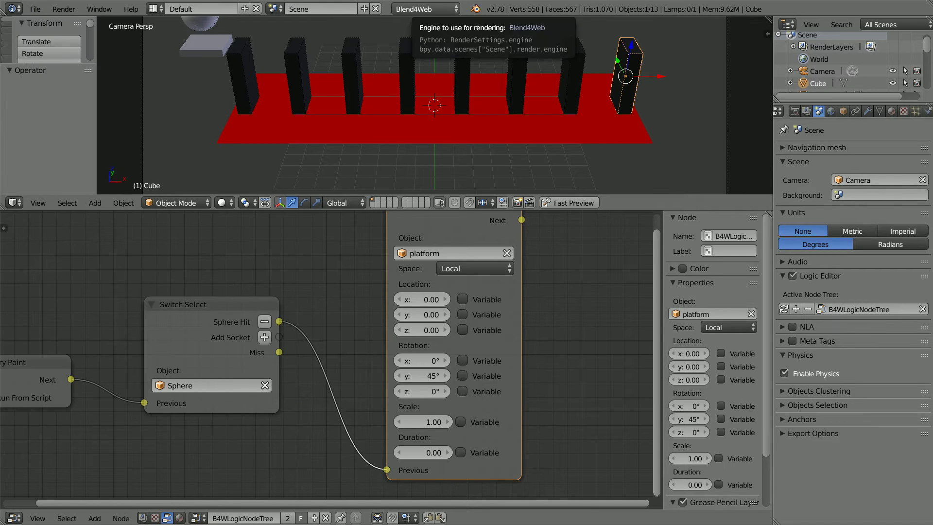
left_click(36, 9)
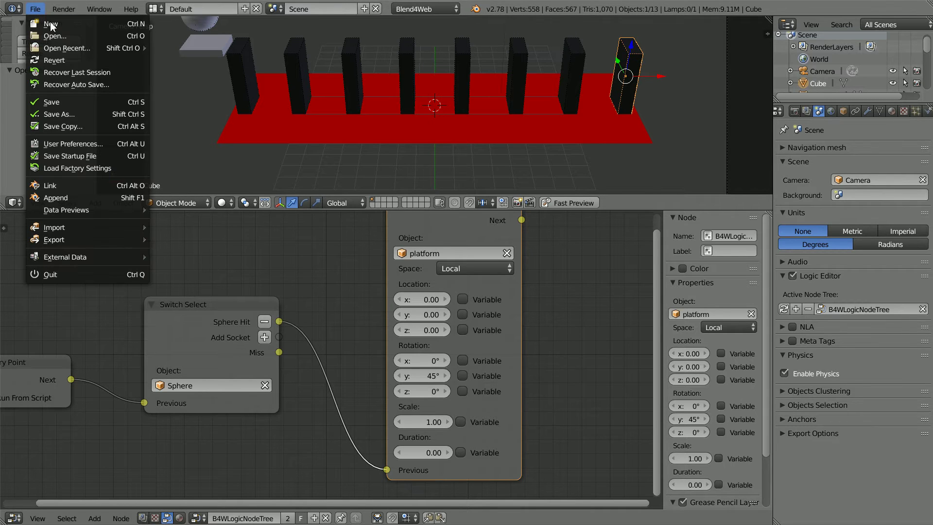
mouse_move(49, 240)
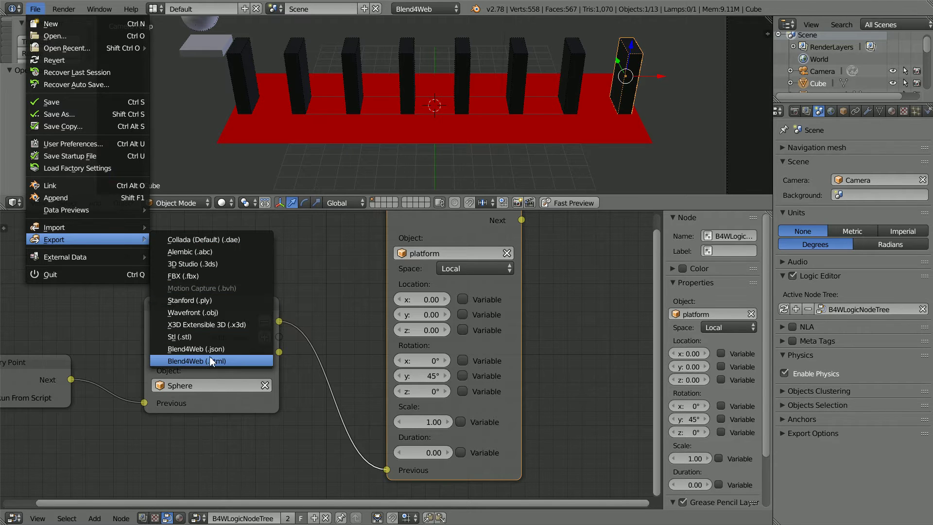
Export the scene as Blend4Web HTML, saving domTut23.html directly to G:\.
left_click(236, 362)
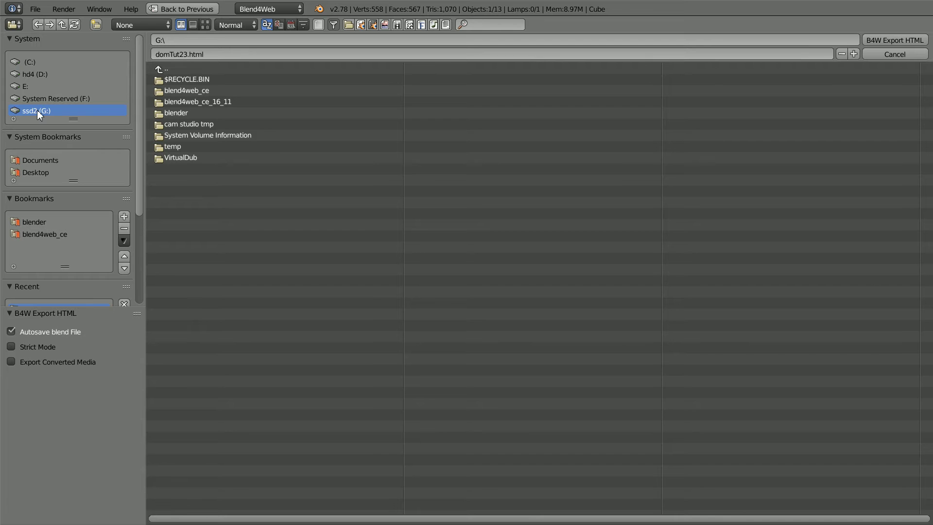
left_click(894, 39)
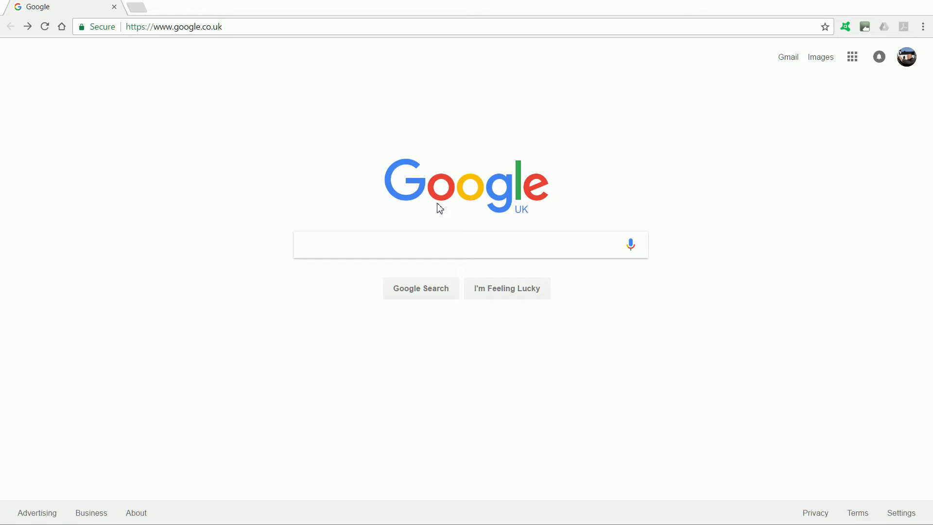
Load domTut23.html from ssd2 (G:) in Chrome with Ctrl+O.
key("ctrl+o")
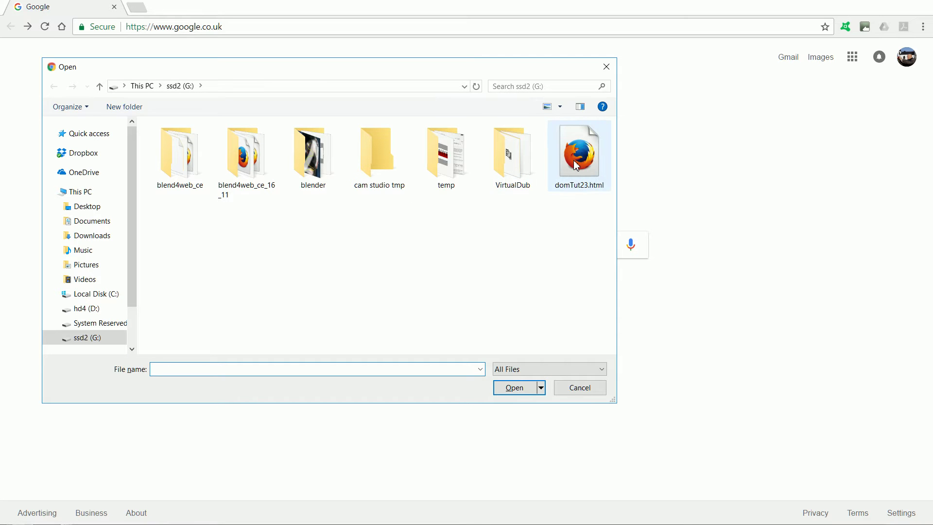
left_click(569, 175)
left_click(517, 388)
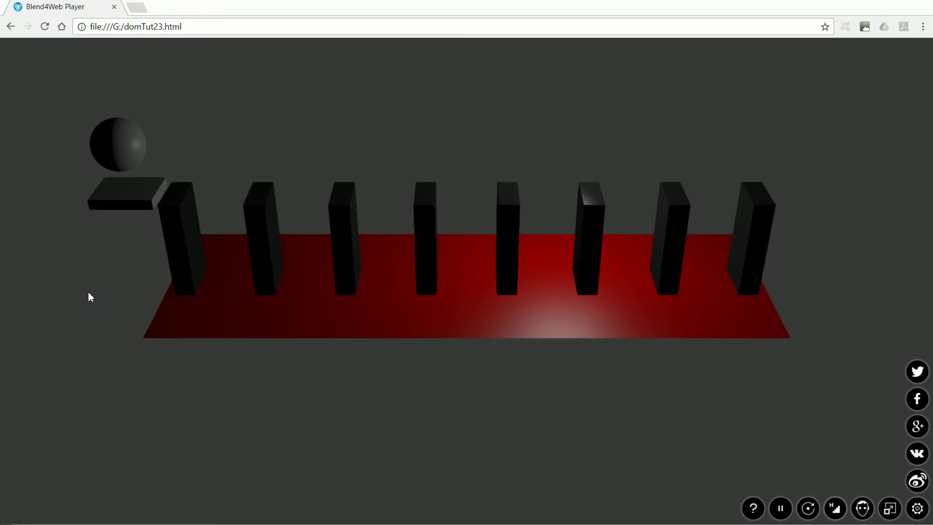
Orbit to the far side of the domino scene and click the sphere so the plank swings down.
left_click_drag(115, 303, 797, 227)
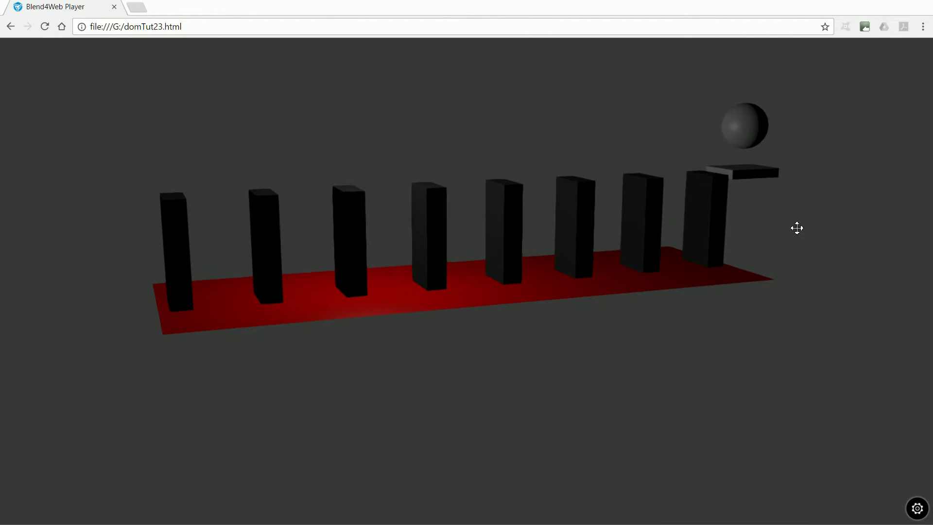
left_click(739, 126)
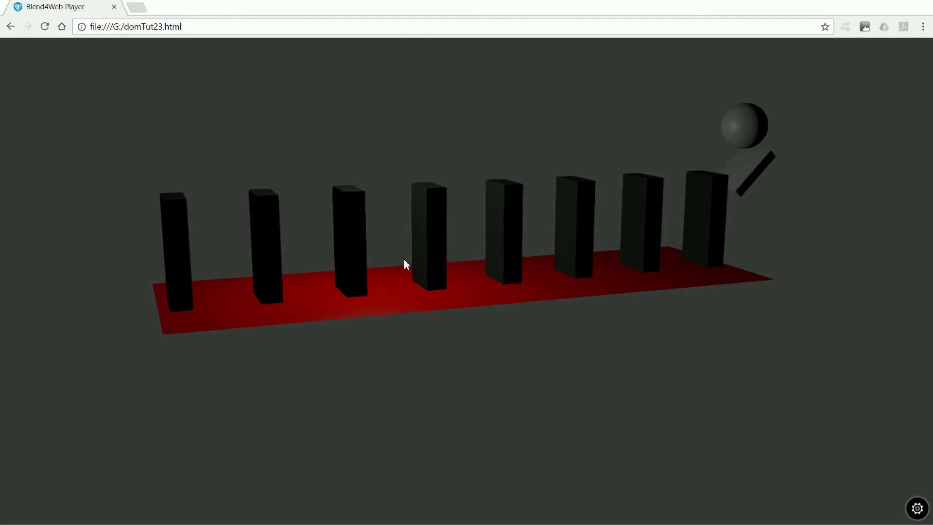
key("alt+Tab")
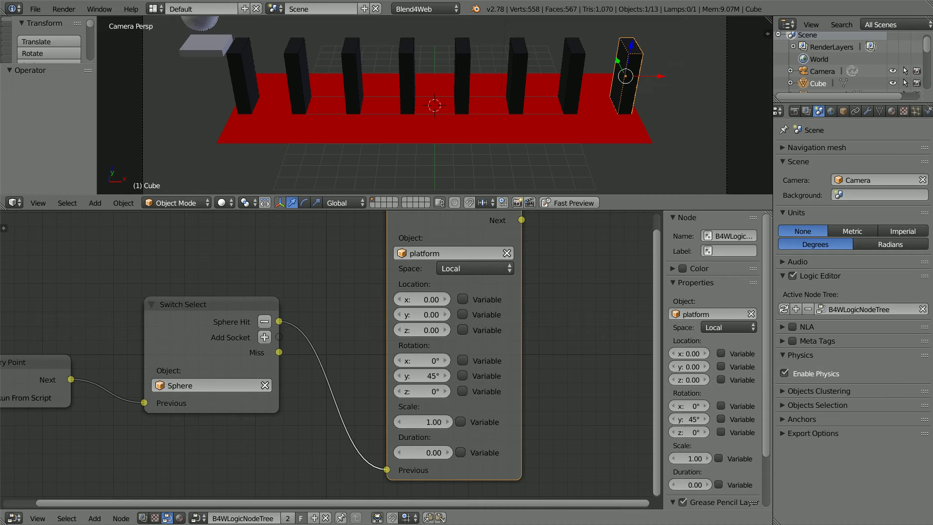
Show the Blend4Web render settings, which confirm the development server is running.
left_click(36, 9)
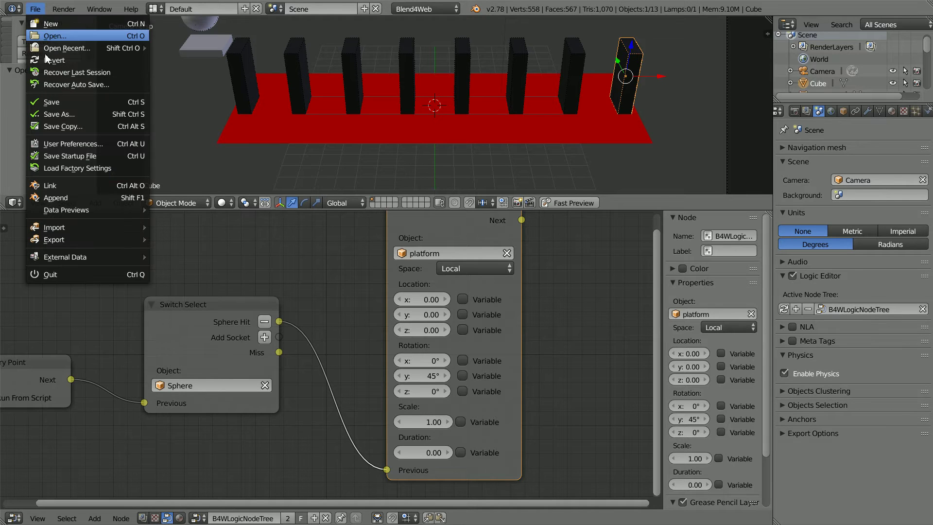
mouse_move(59, 239)
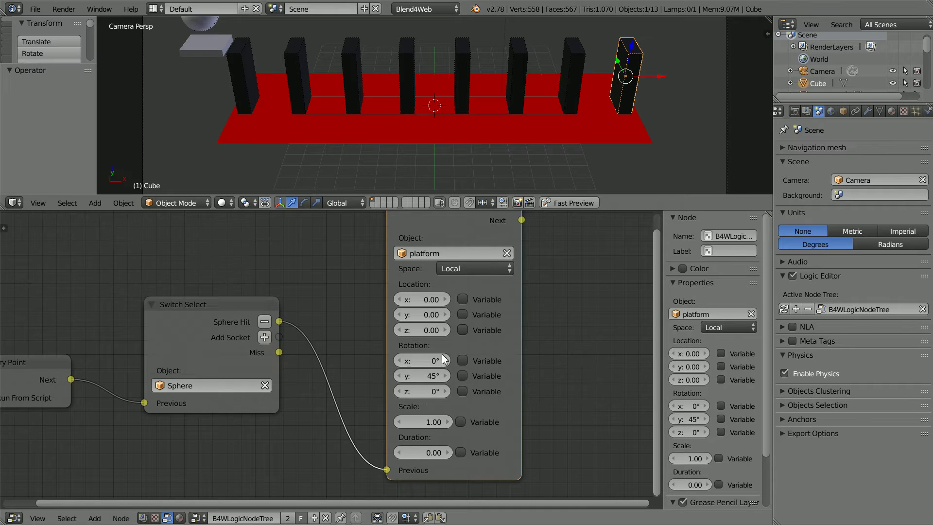
left_click(793, 113)
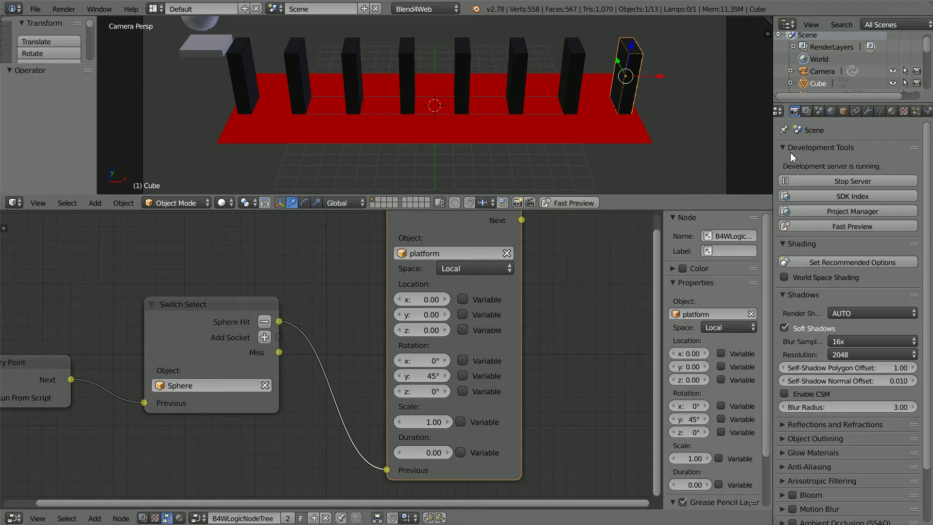
Enable Render Sky for the world and add a Reroute node to the logic tree.
left_click(831, 112)
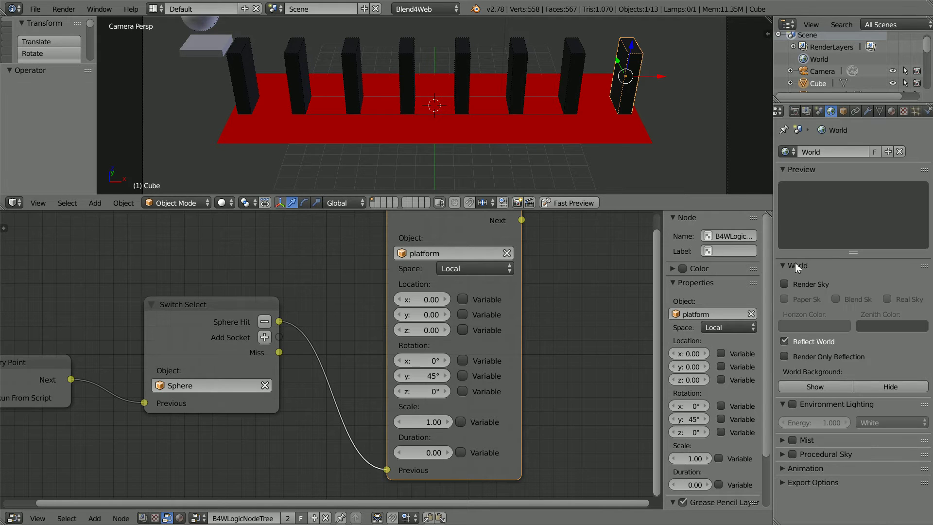
left_click(784, 284)
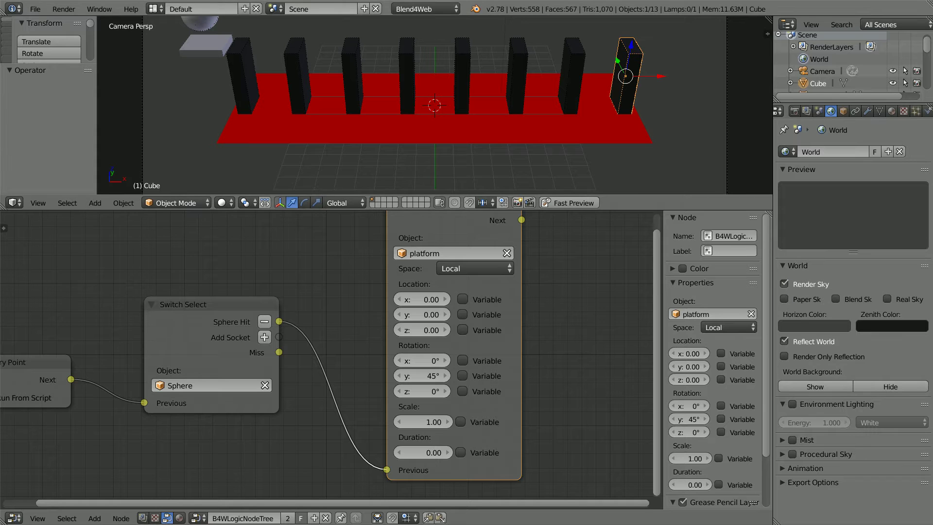
left_click(95, 518)
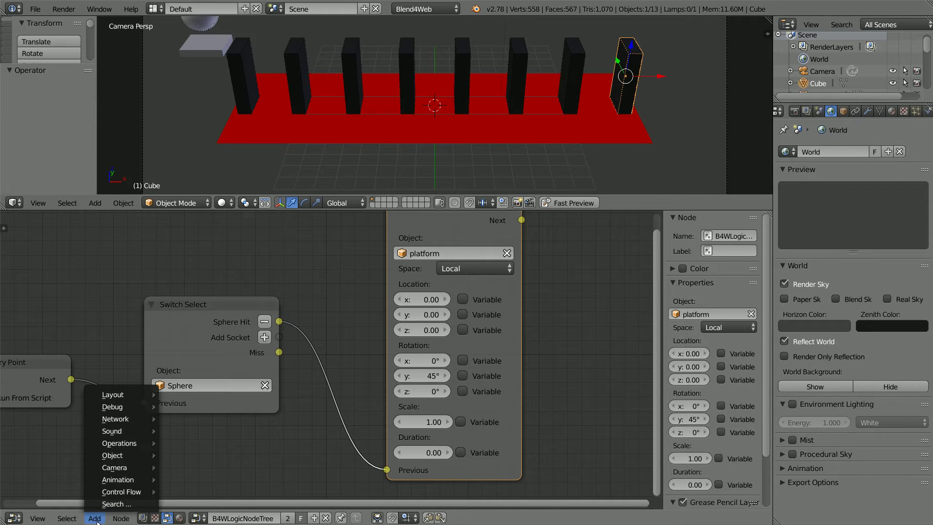
mouse_move(113, 396)
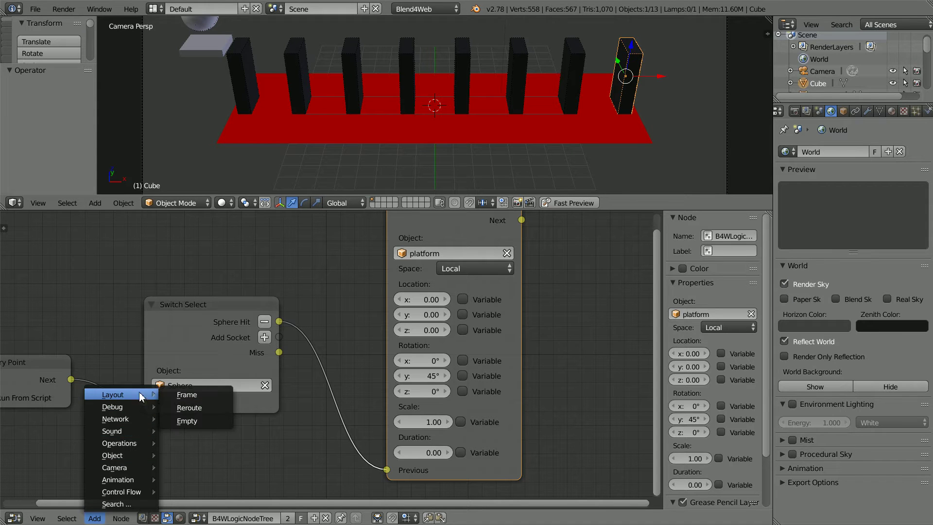
left_click(211, 409)
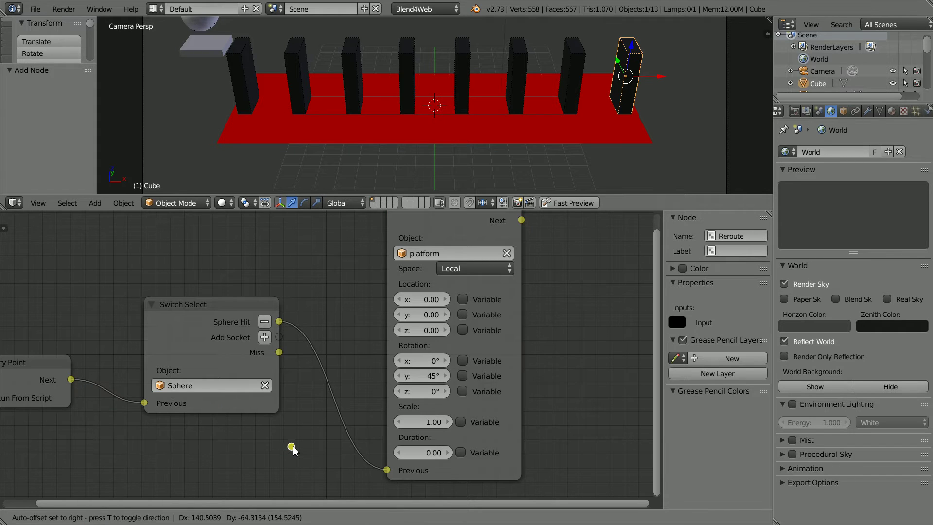
Place the reroute below Switch Select, link its Miss output to it, and save.
left_click(304, 445)
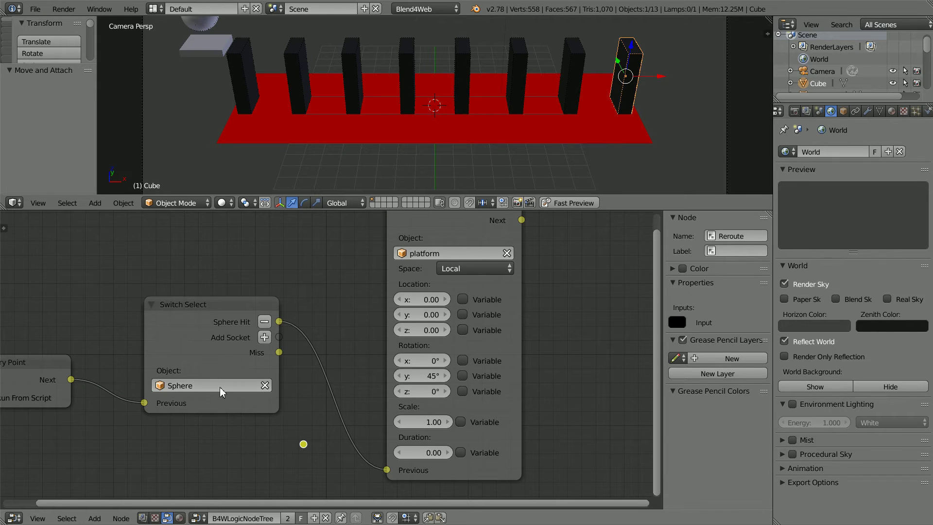
left_click_drag(279, 352, 144, 403)
key("ctrl+s")
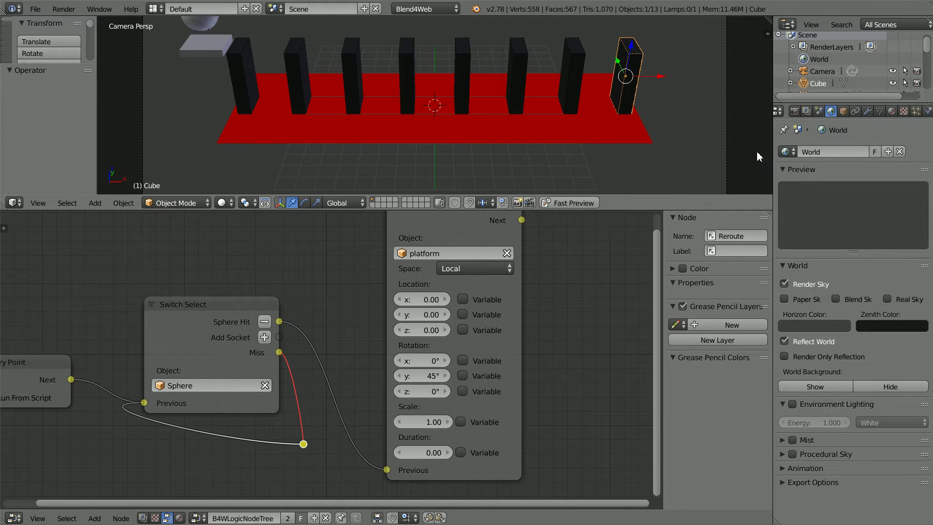
left_click(795, 112)
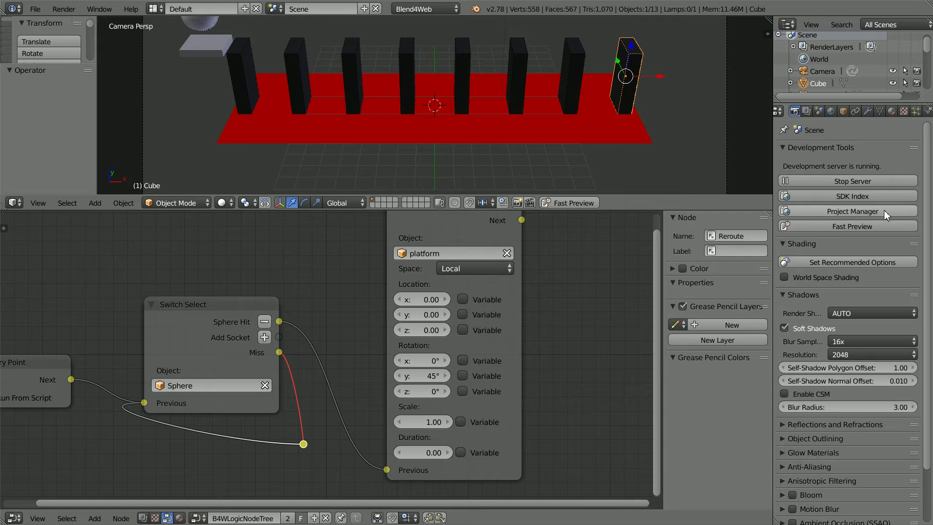
Launch the Blend4Web Project Manager and hide the stock example projects.
left_click(832, 213)
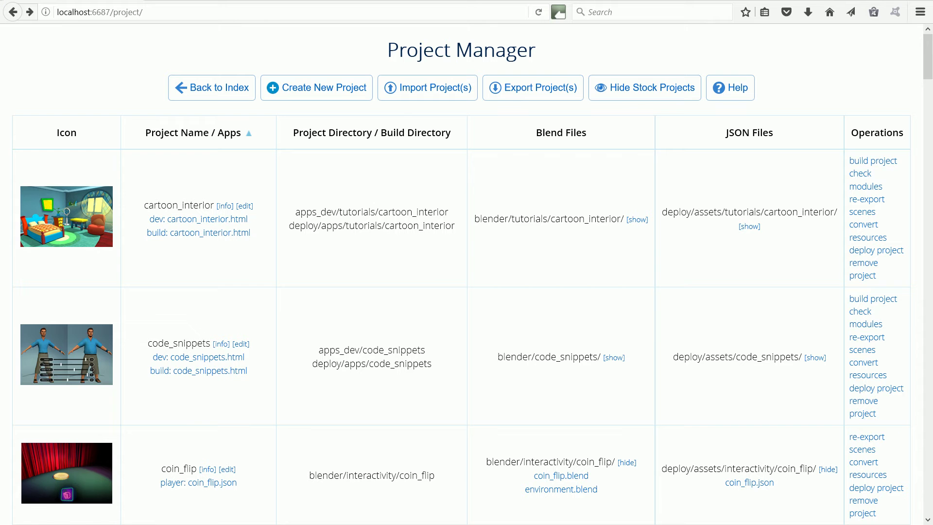
left_click(675, 97)
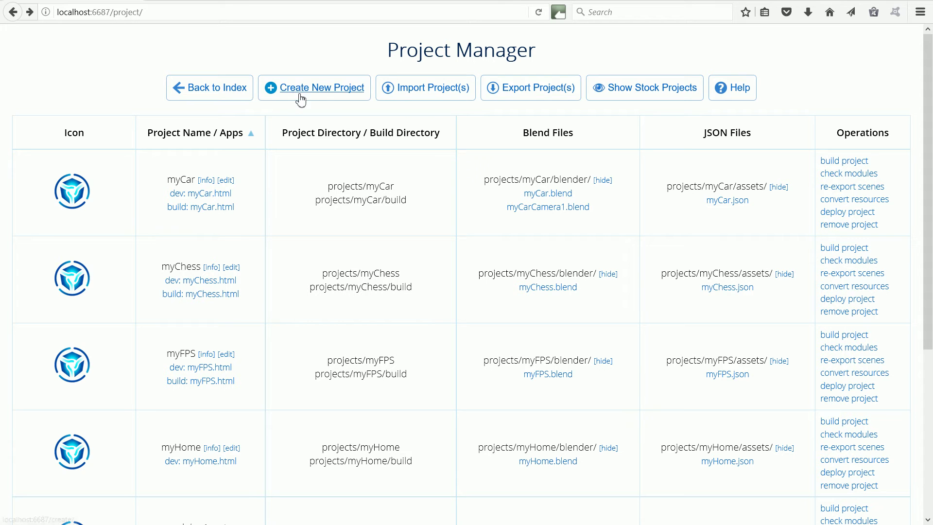
Create project myDomino with Create Application and Scene Starter Files ticked.
left_click(348, 93)
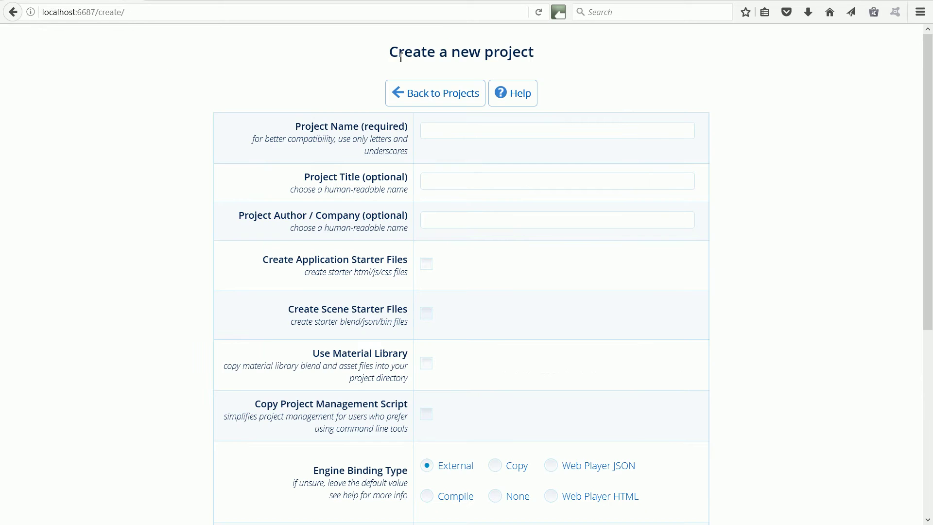
left_click(435, 132)
type("my")
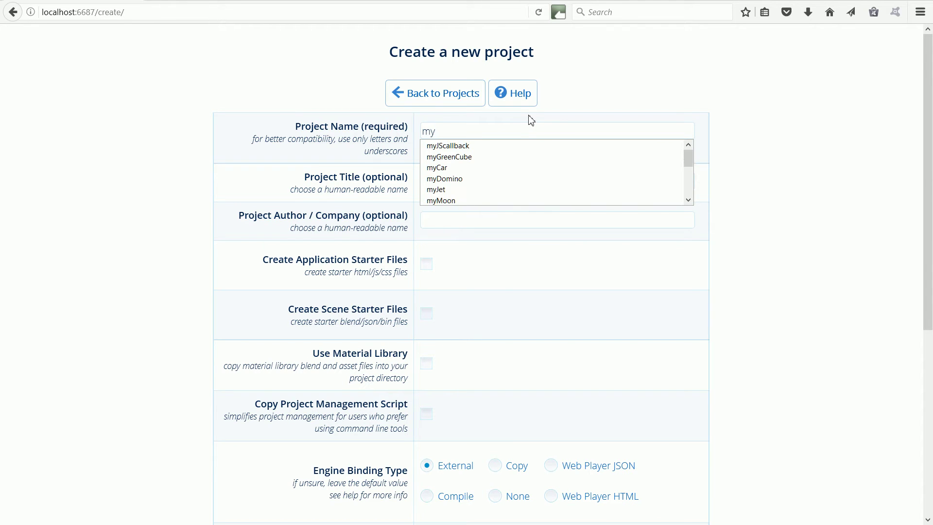
type("myDom")
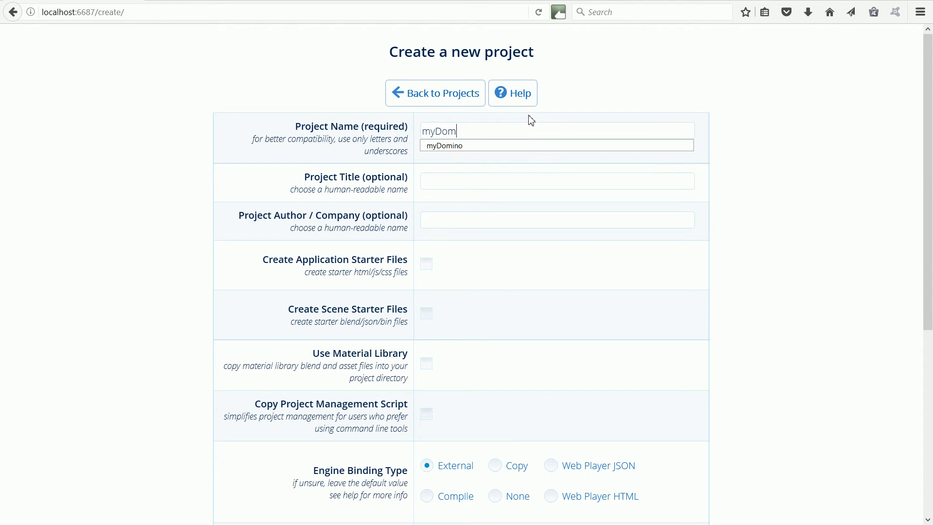
type("ino")
left_click_drag(436, 132, 422, 134)
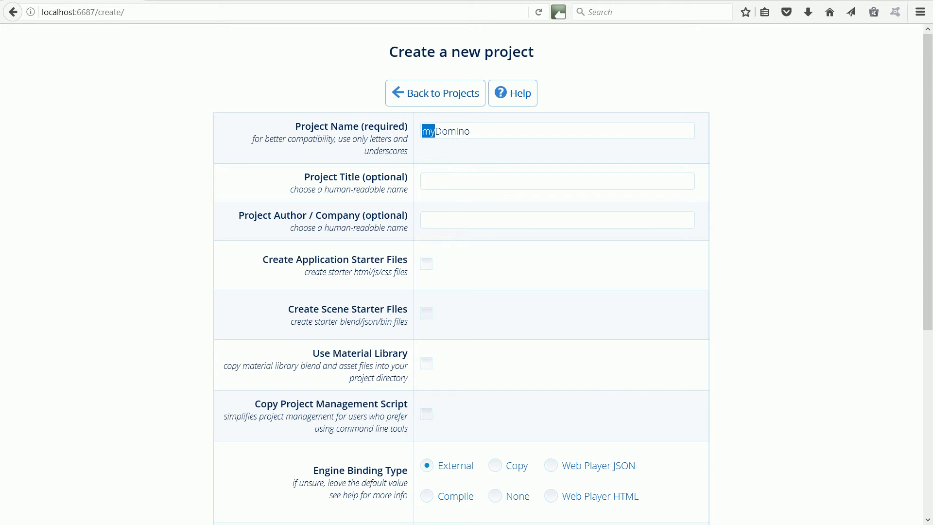
left_click(338, 65)
left_click(428, 316)
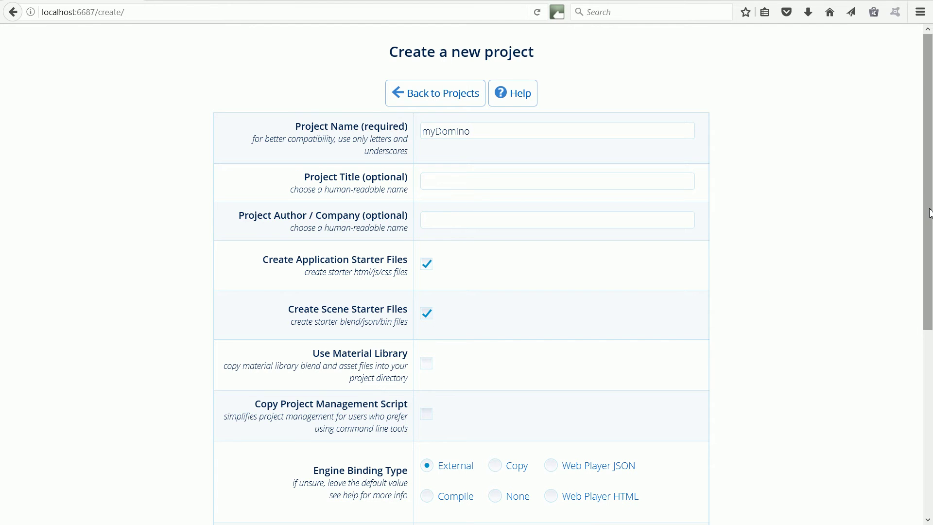
left_click_drag(928, 235, 930, 420)
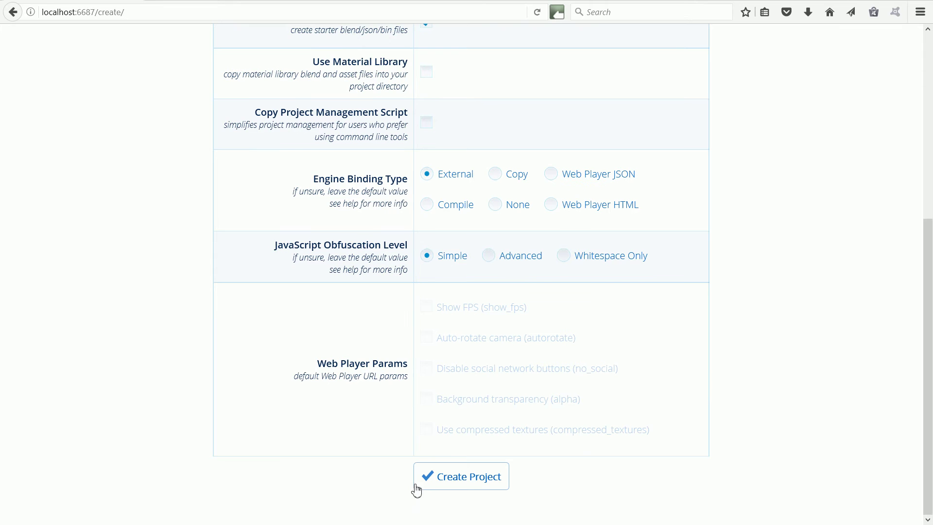
left_click(491, 491)
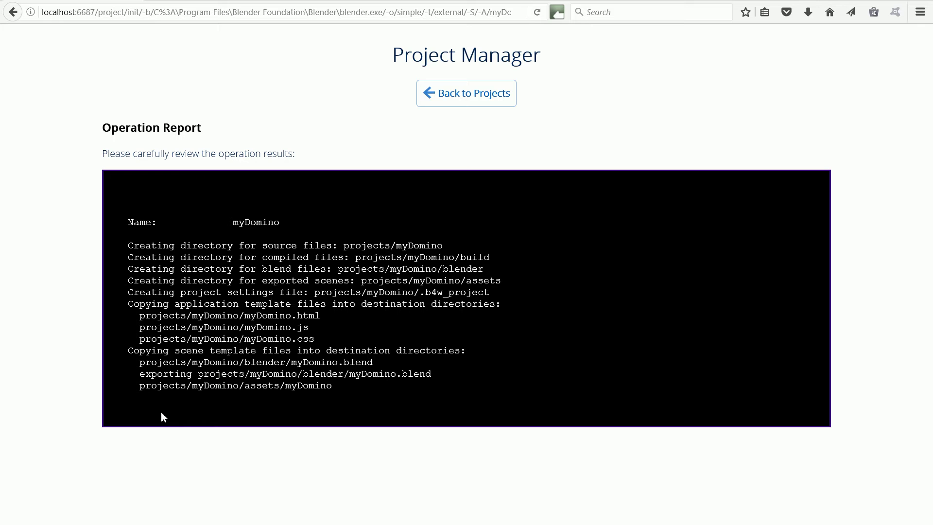
Go back to the project list, where myDomino now appears.
left_click(465, 104)
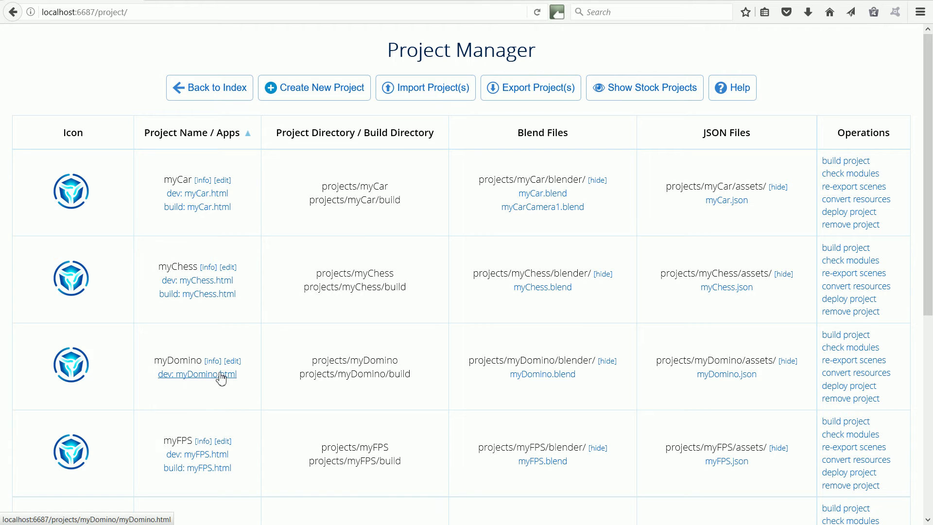
left_click(226, 379)
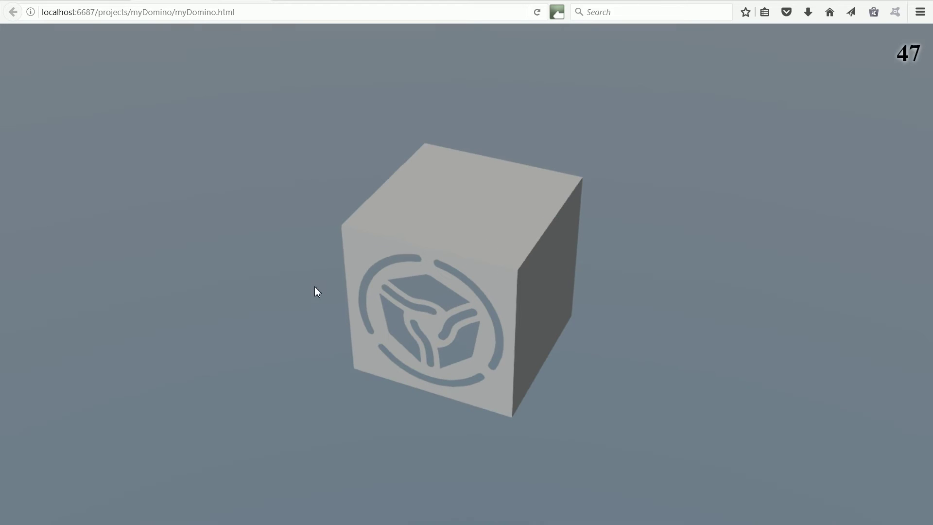
left_click(242, 12)
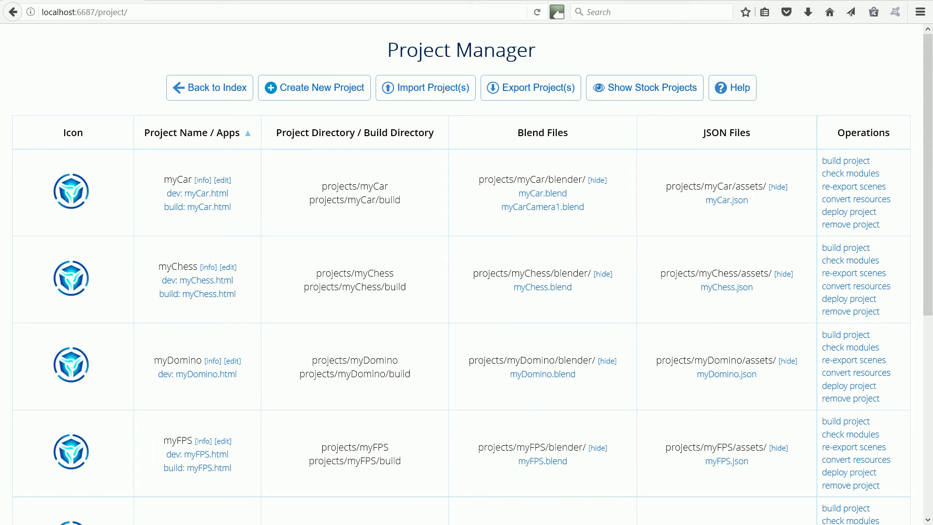
Save the domino scene over G:\blend4web_ce\projects\myDomino\blender\myDomino.blend.
left_click(185, 519)
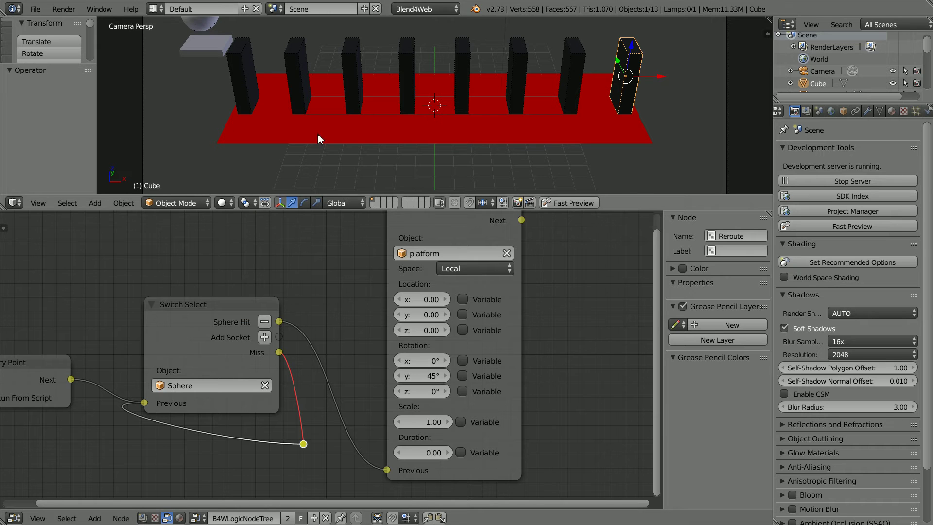
left_click(43, 11)
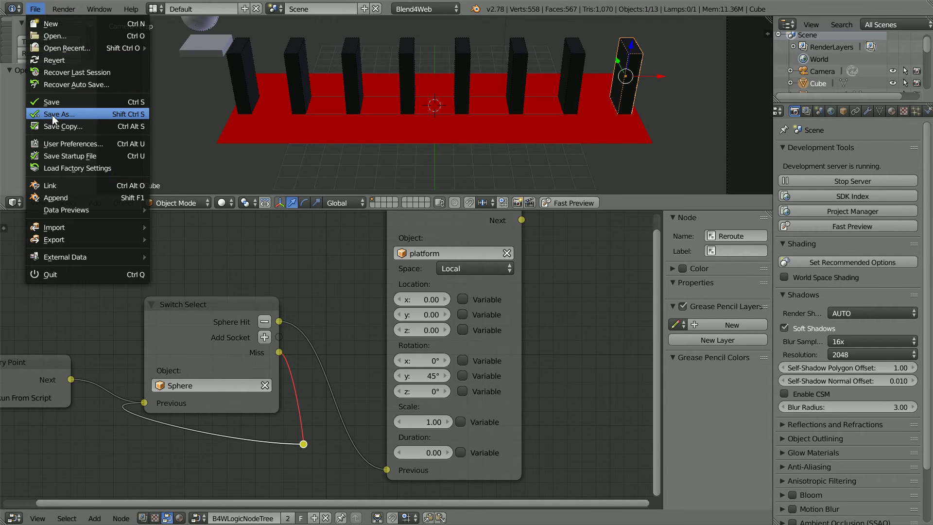
left_click(94, 117)
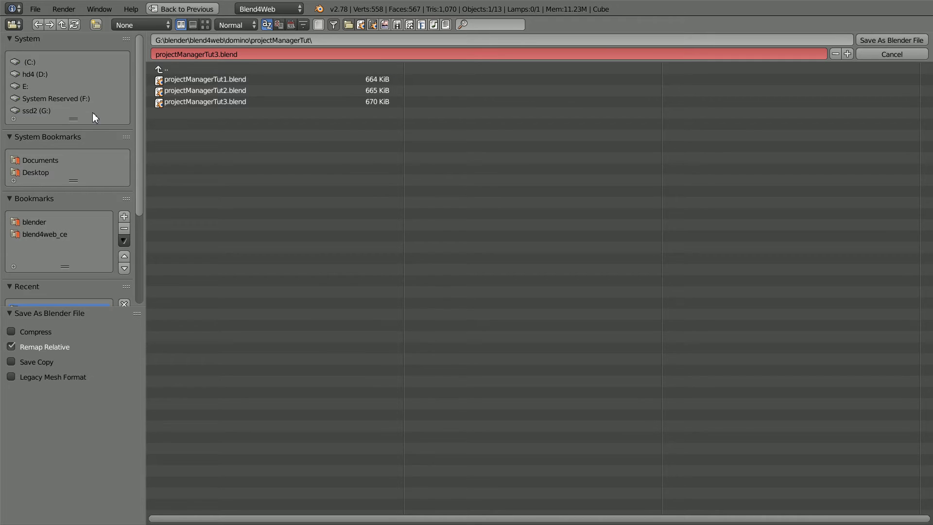
left_click(36, 110)
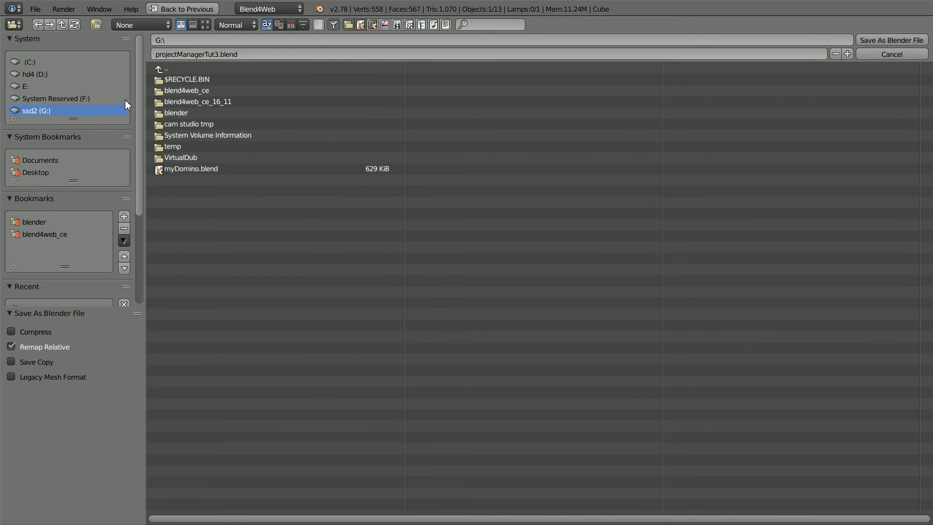
left_click(187, 90)
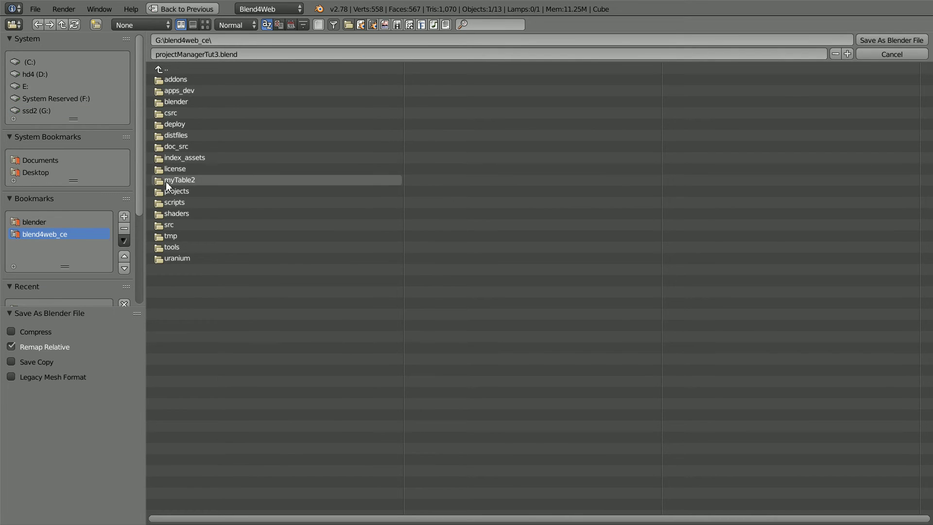
left_click(191, 191)
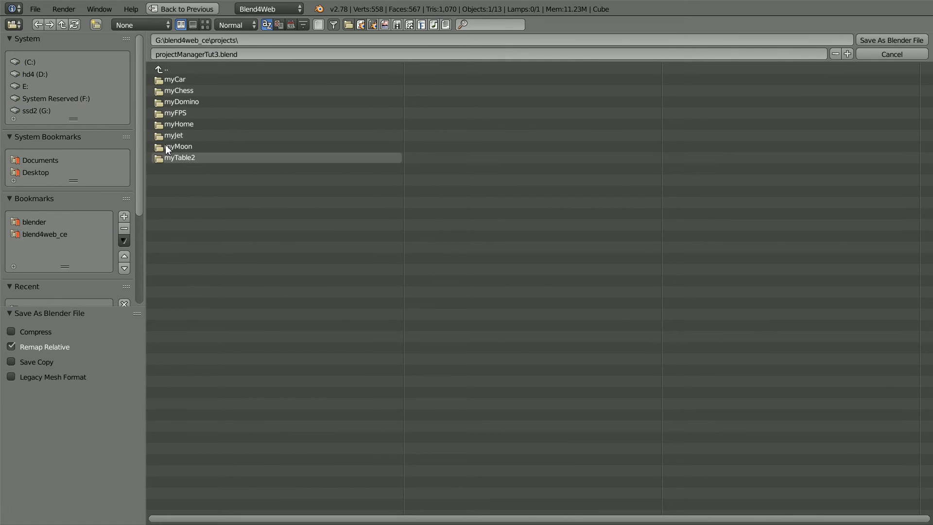
left_click(191, 103)
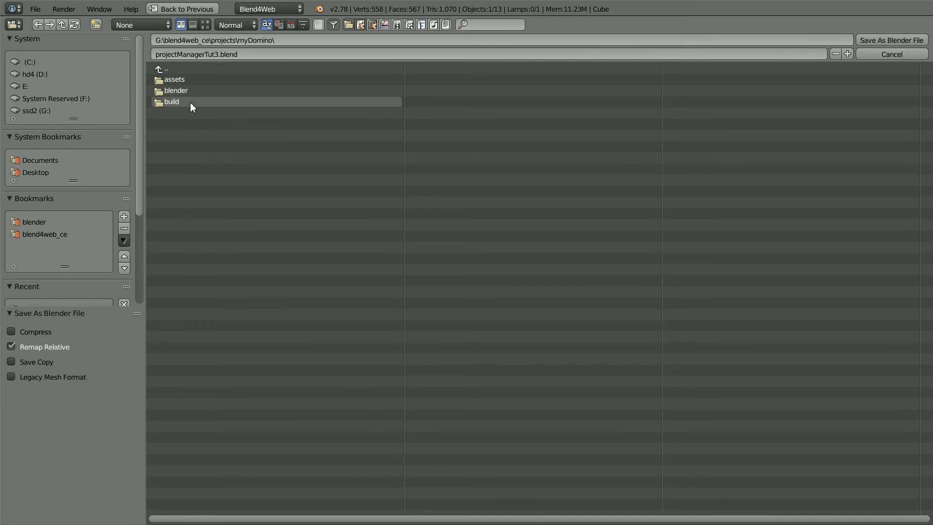
left_click(177, 91)
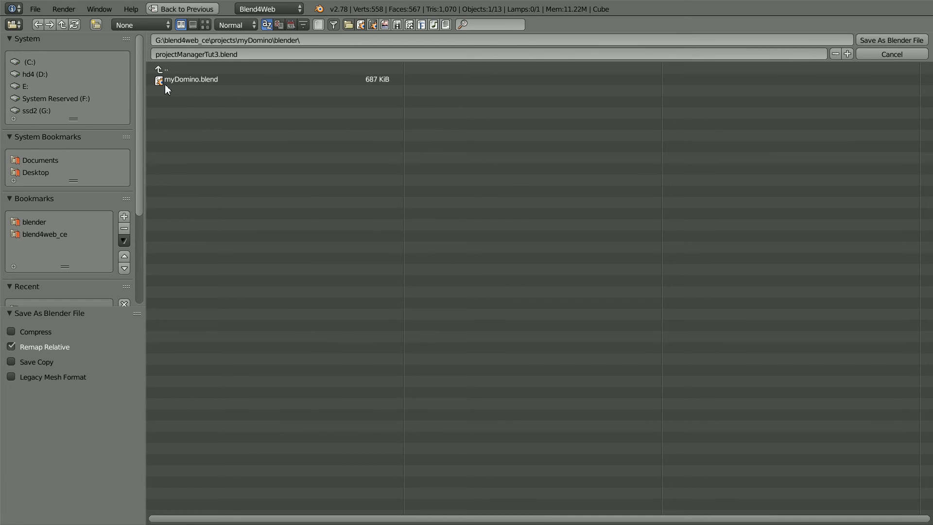
left_click(190, 80)
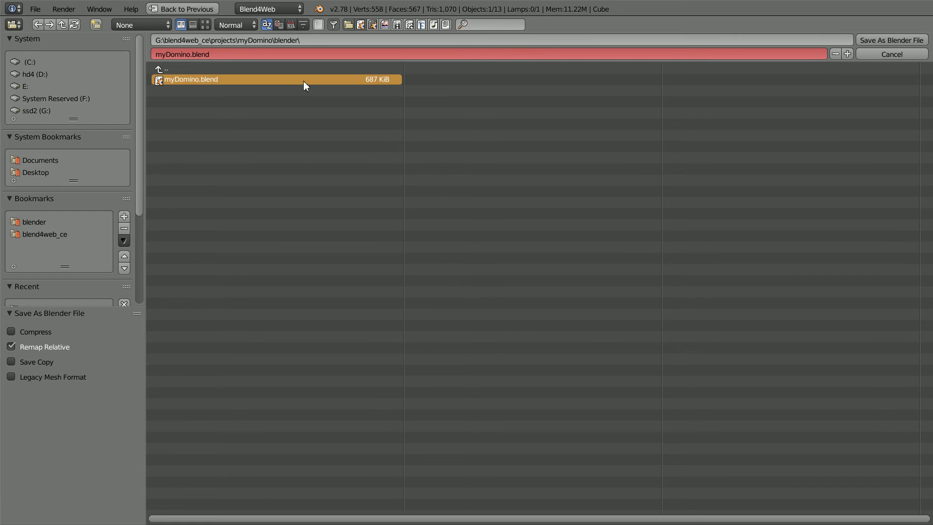
left_click(894, 38)
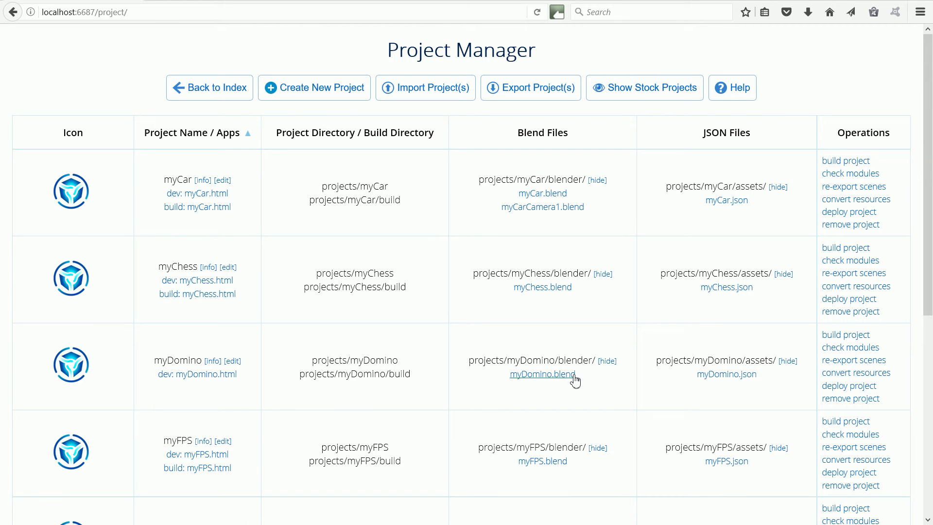
left_click(535, 377)
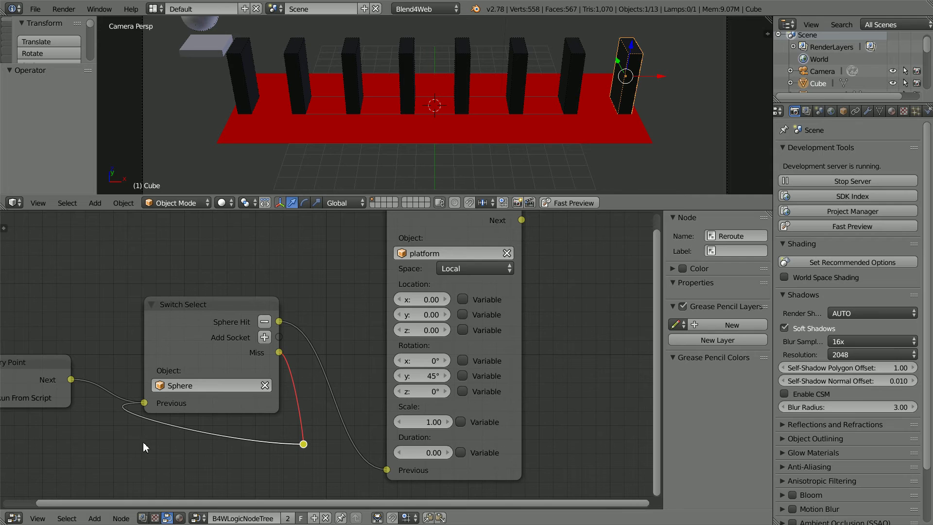
Export the domino scene as Blend4Web JSON to projects\myDomino\assets\myDomino.json.
left_click(35, 8)
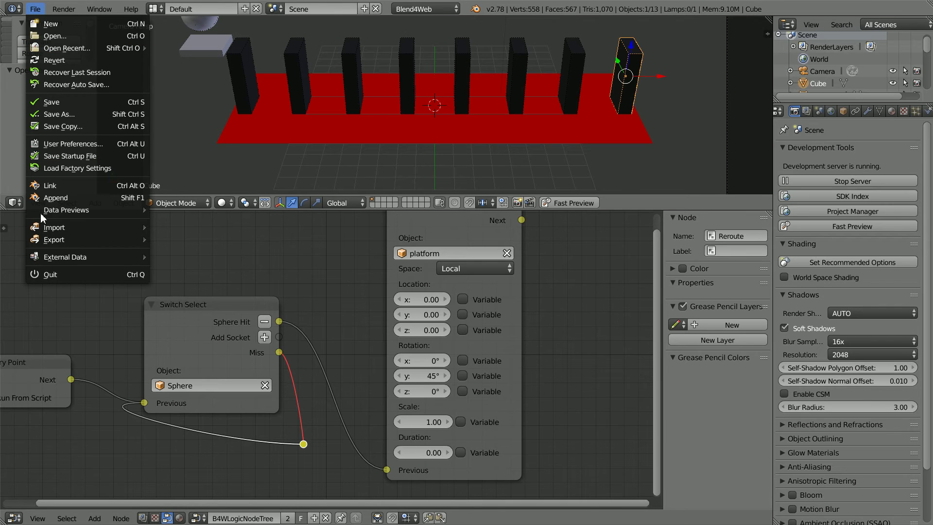
mouse_move(49, 238)
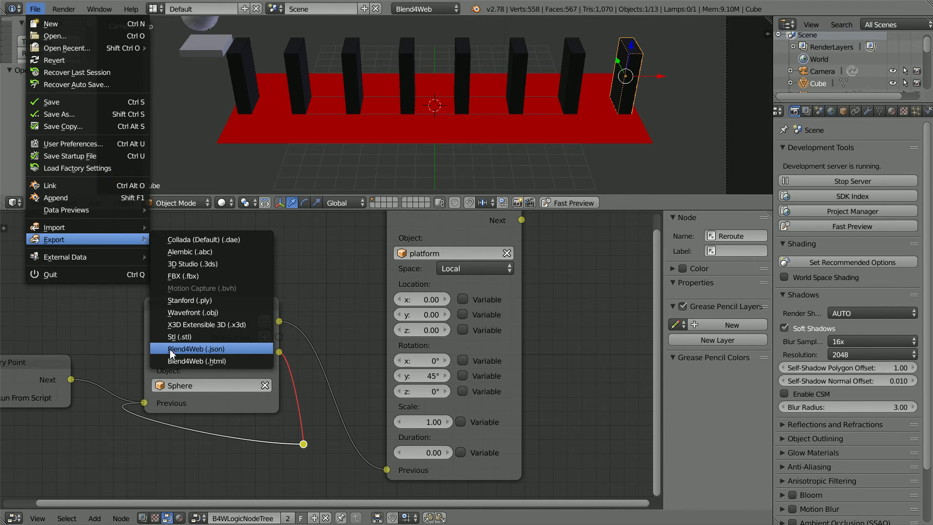
left_click(242, 348)
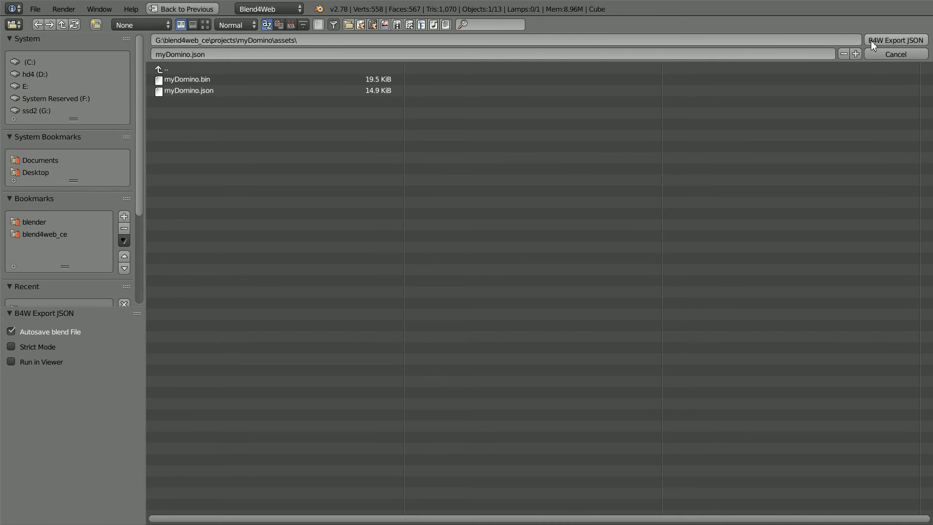
left_click(895, 41)
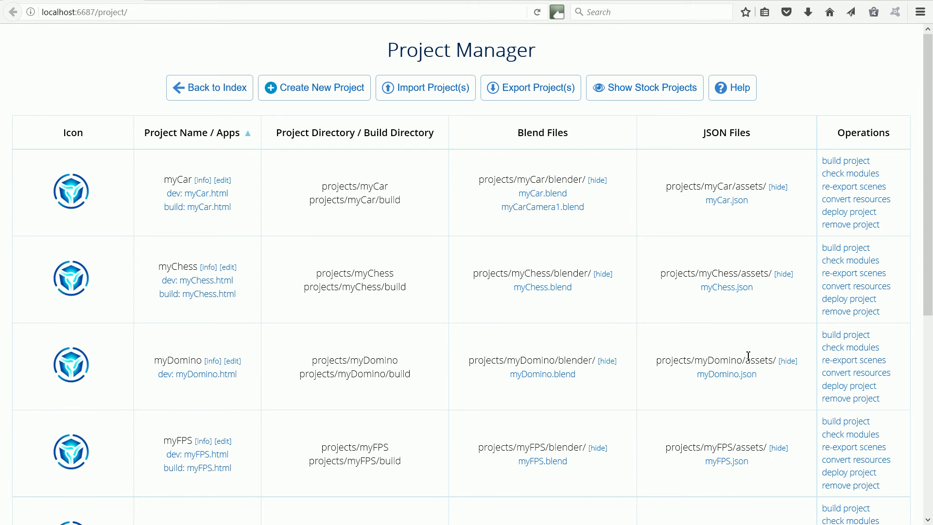
Re-export myDomino's scenes and confirm the dev myDomino.html app shows the domino scene.
left_click(873, 364)
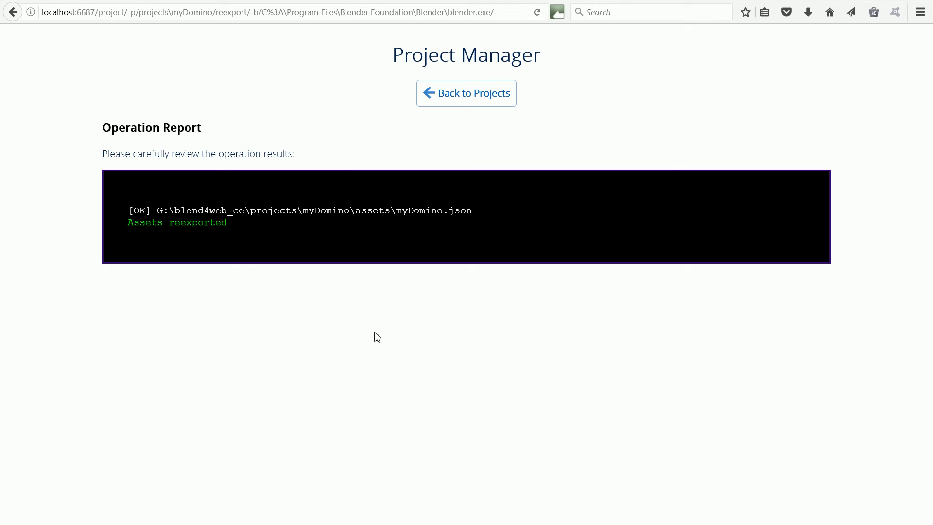
left_click(482, 95)
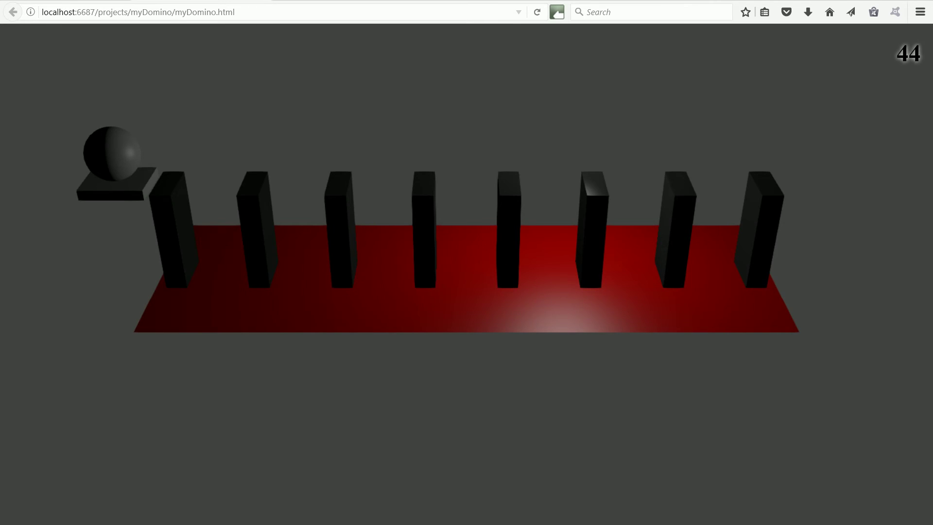
key("alt+Left")
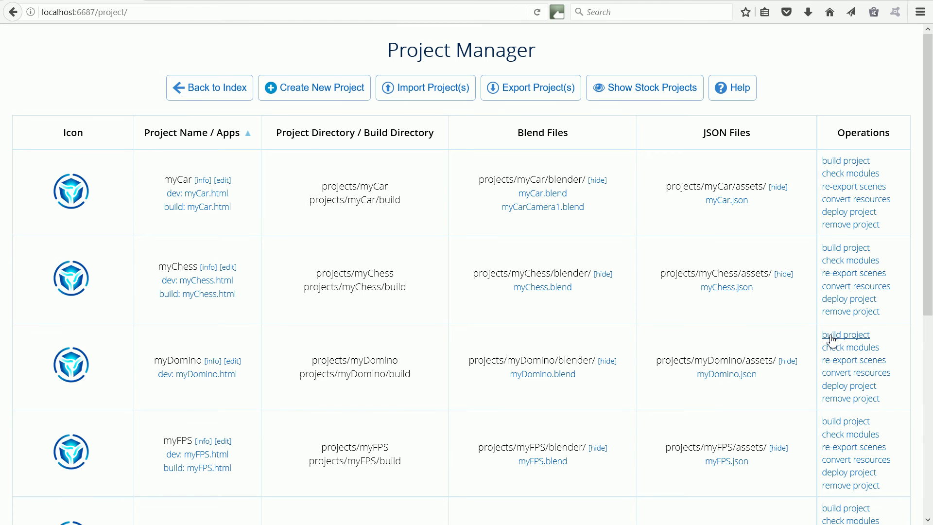
Build the myDomino project and return to the project list.
left_click(851, 338)
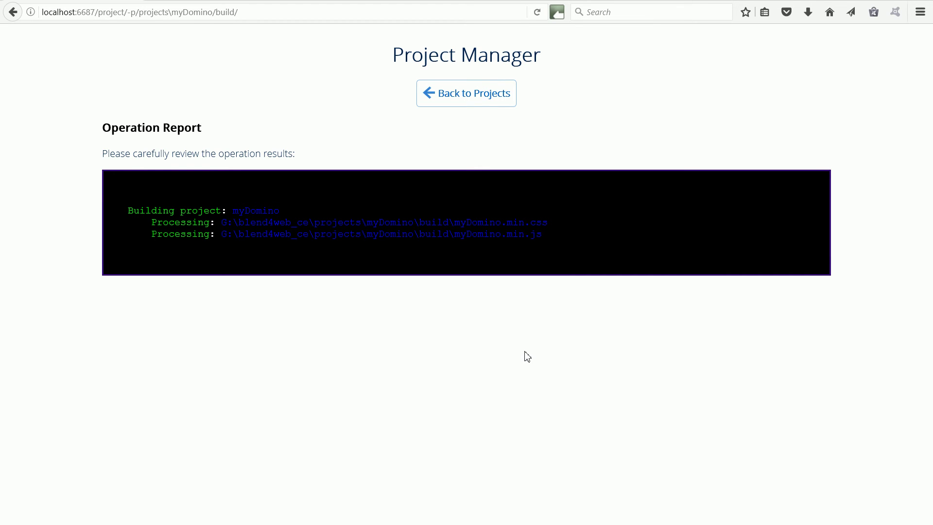
left_click(463, 99)
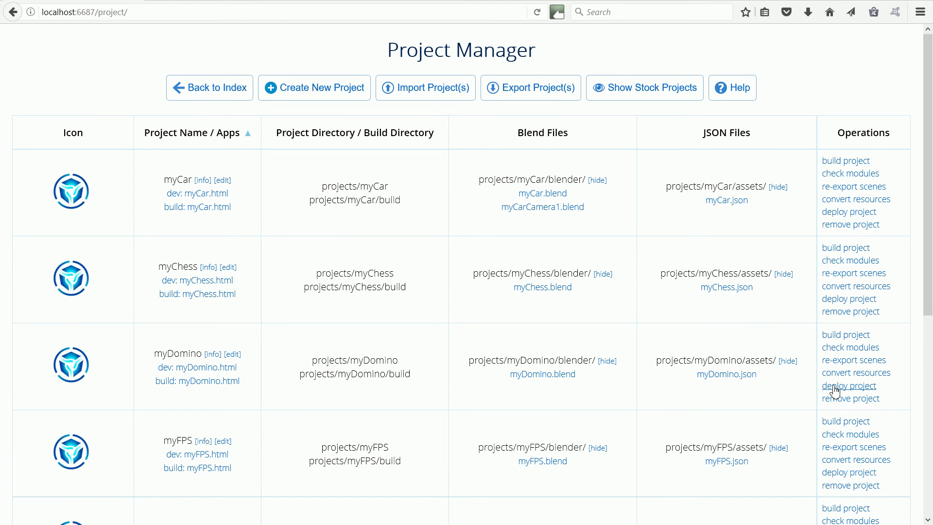
Deploy myDomino and save the myDomino.zip archive into the Downloads folder.
left_click(860, 387)
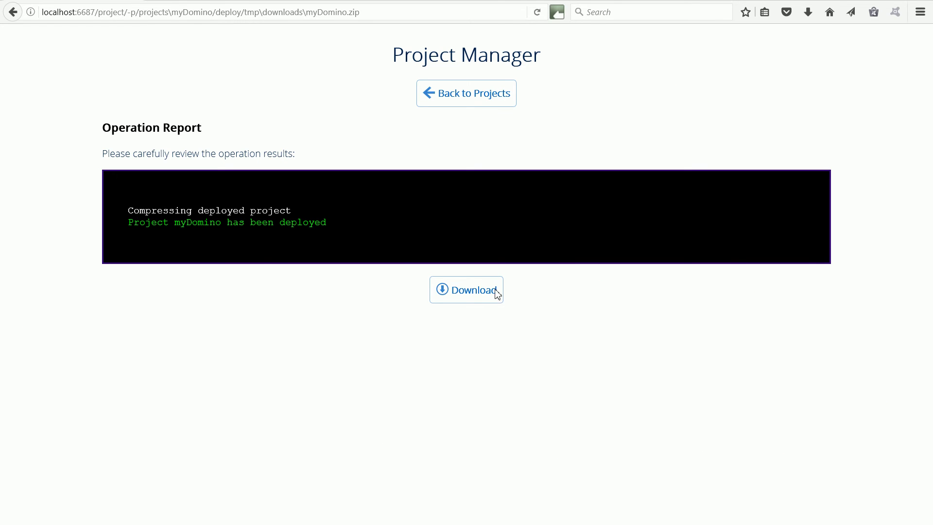
left_click(471, 290)
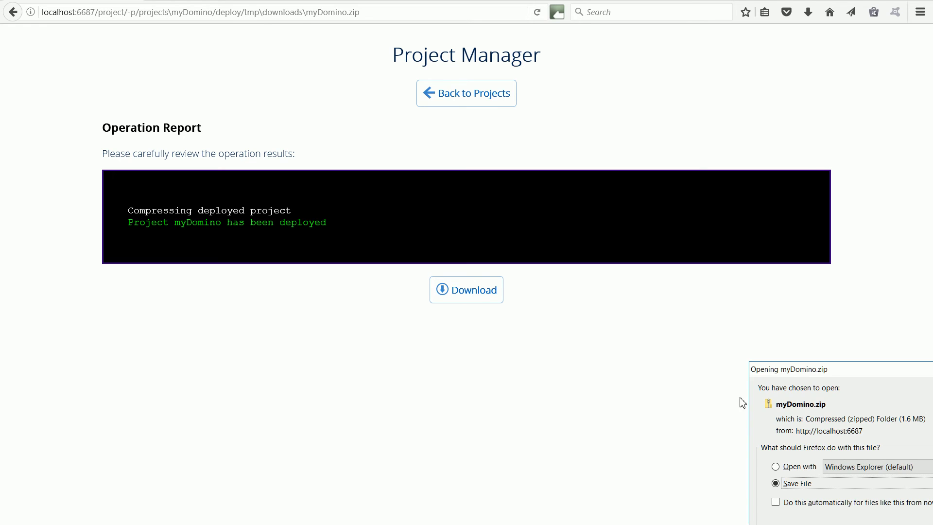
left_click_drag(816, 375, 631, 238)
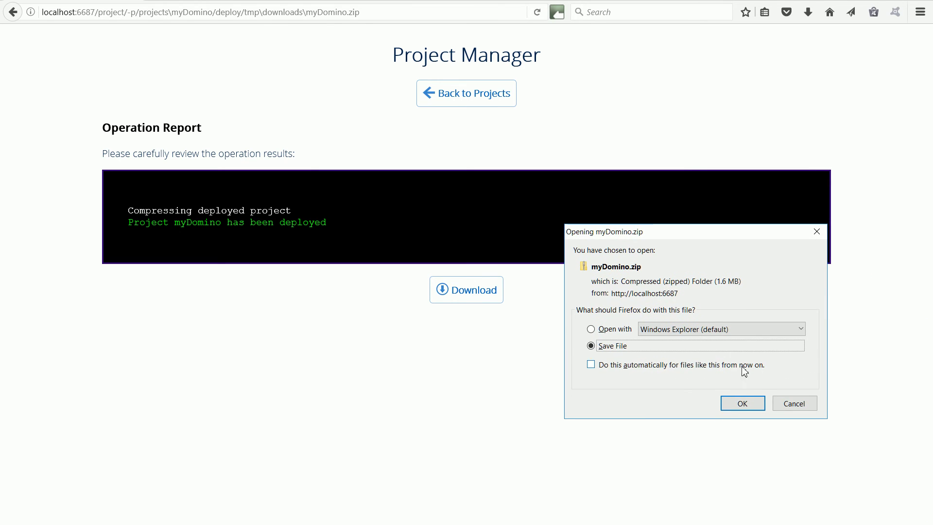
left_click(743, 404)
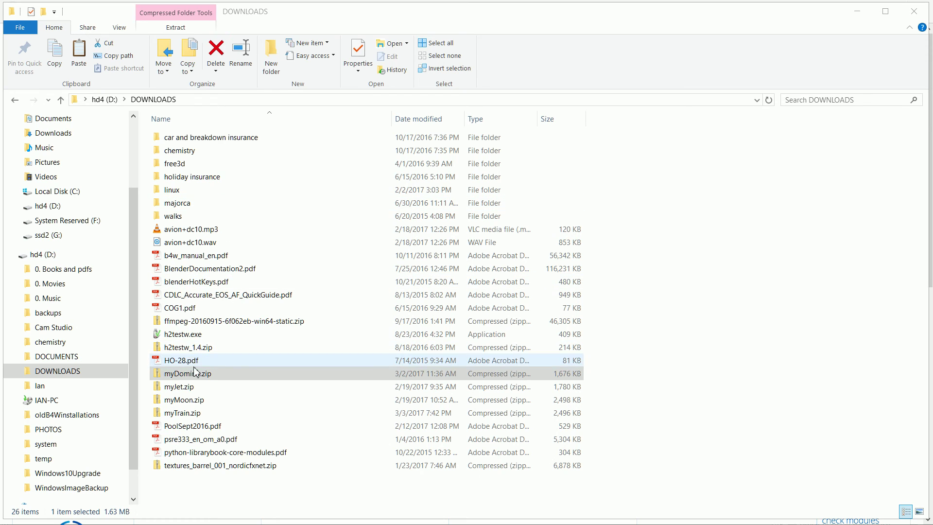
left_click(194, 375)
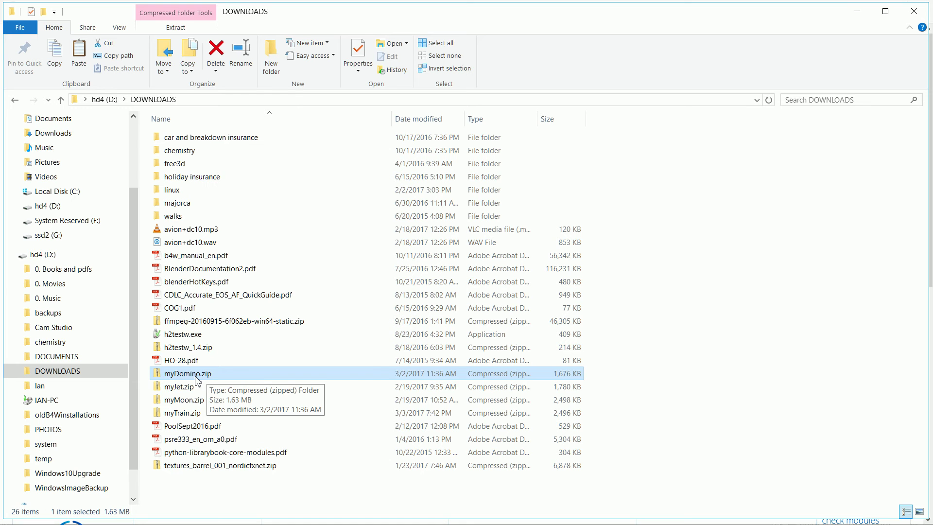
Copy the myDomino folder out of myDomino.zip and paste it into DOWNLOADS.
double_click(197, 380)
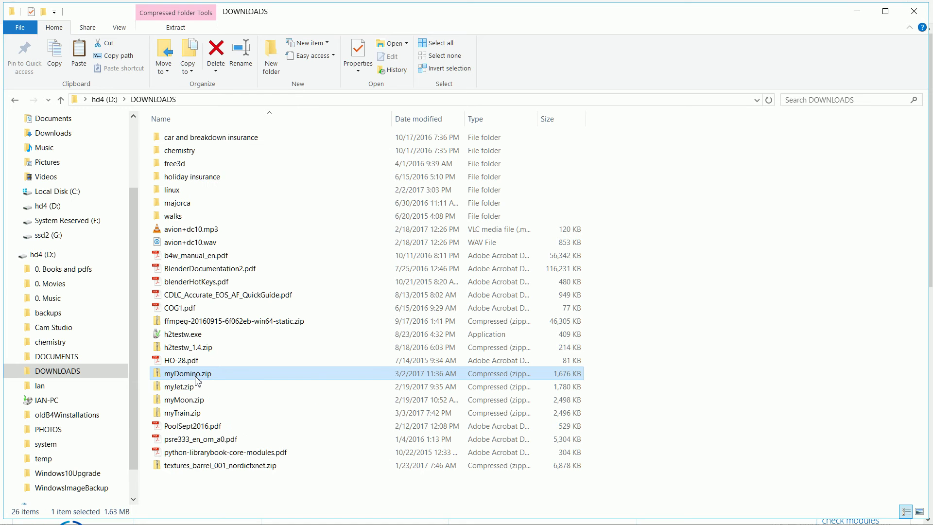
left_click(183, 139)
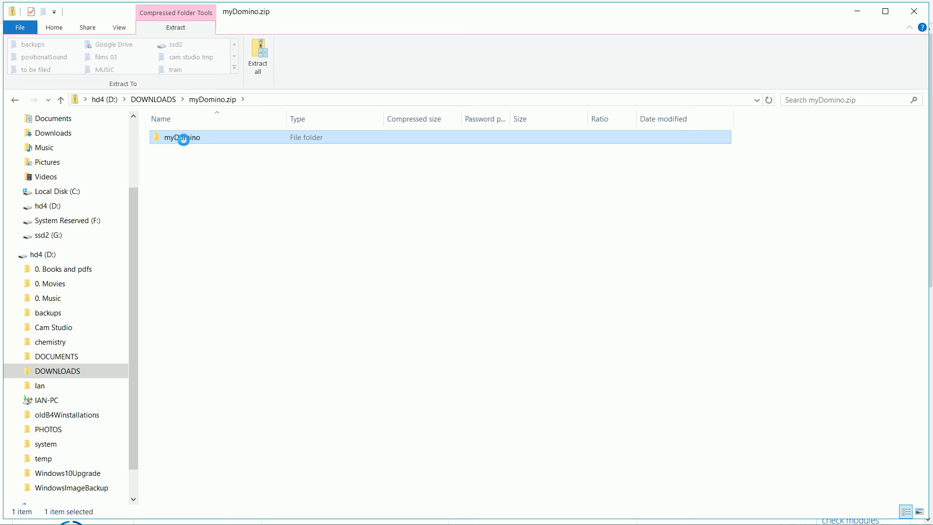
right_click(183, 141)
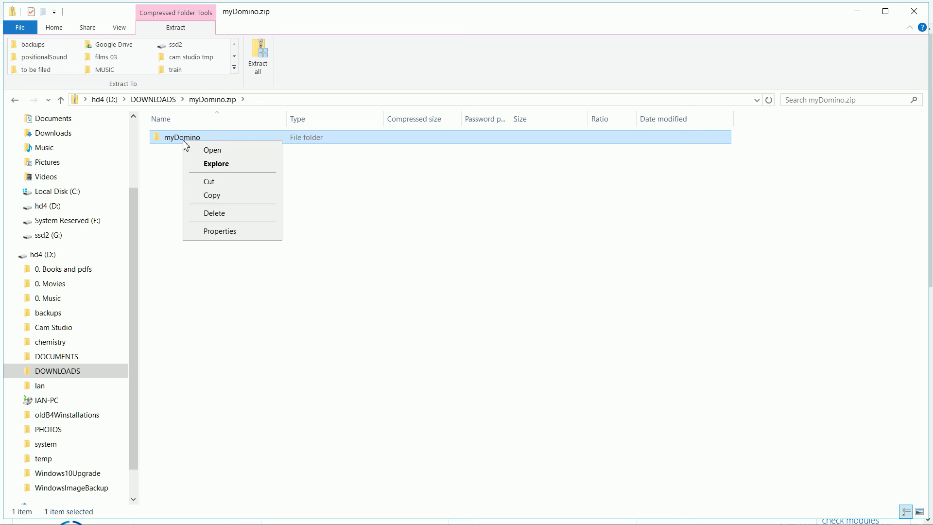
left_click(212, 197)
left_click(156, 100)
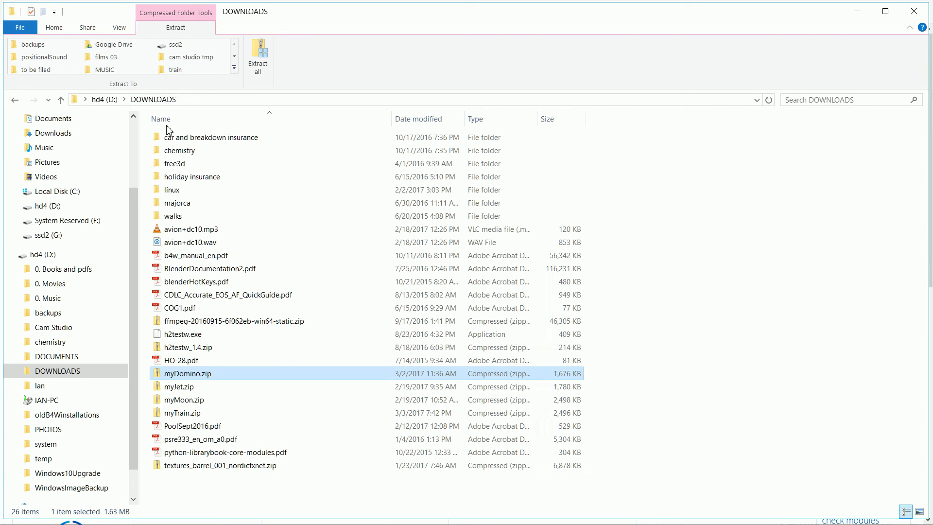
right_click(244, 486)
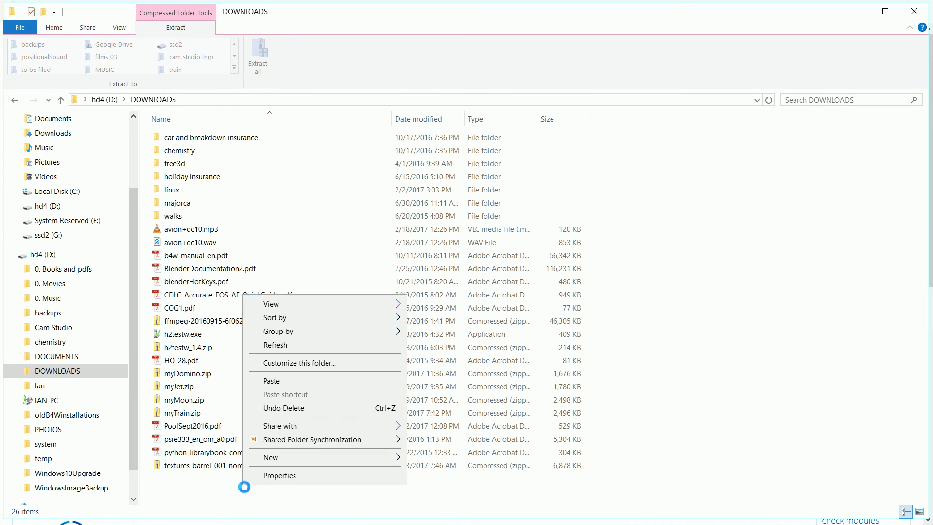
left_click(275, 381)
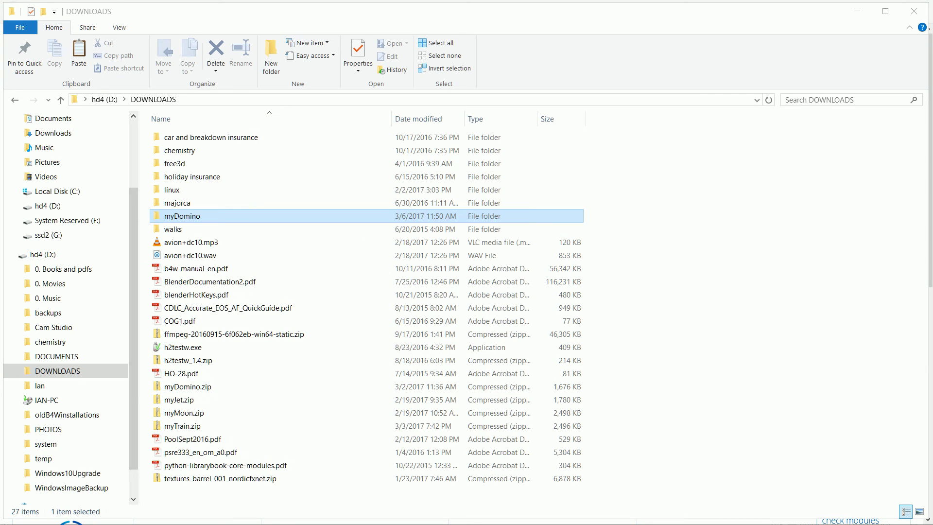
Open the extracted myDomino folder to check its contents, then return to the browser.
left_click(164, 215)
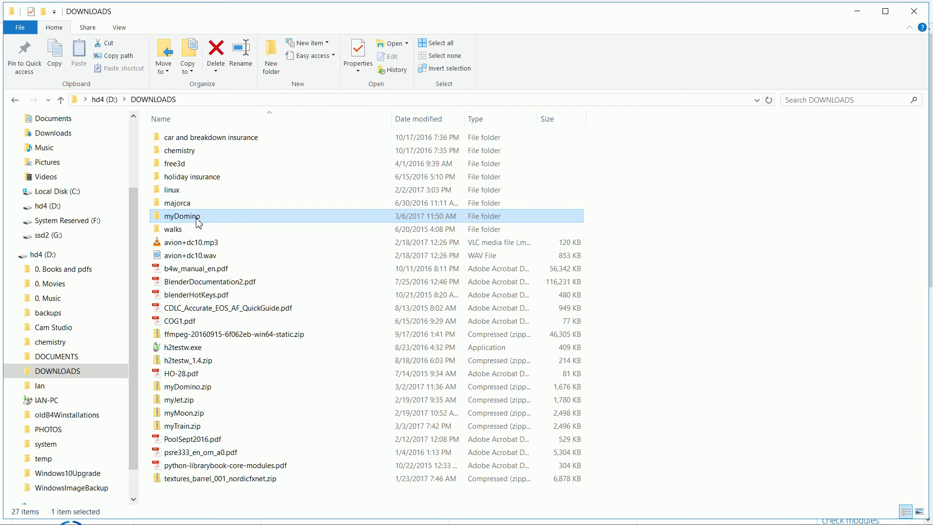
double_click(198, 219)
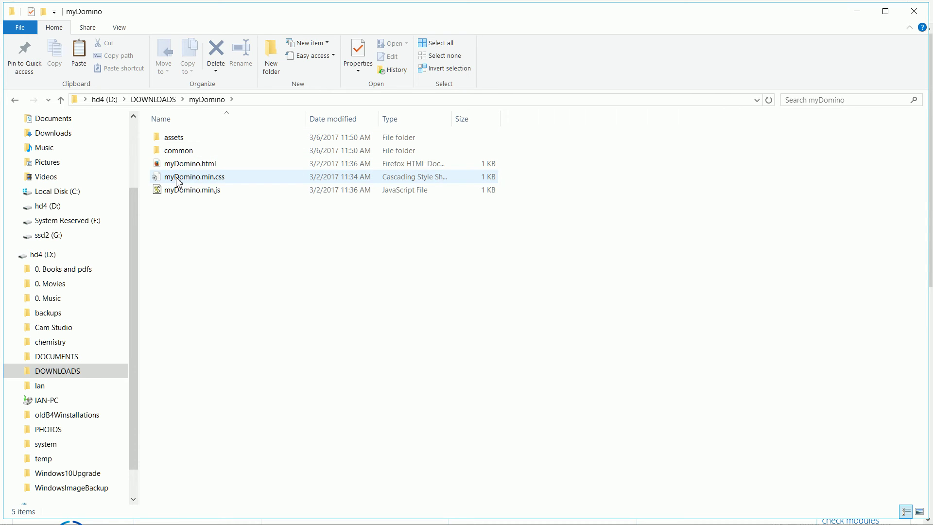
mouse_move(177, 182)
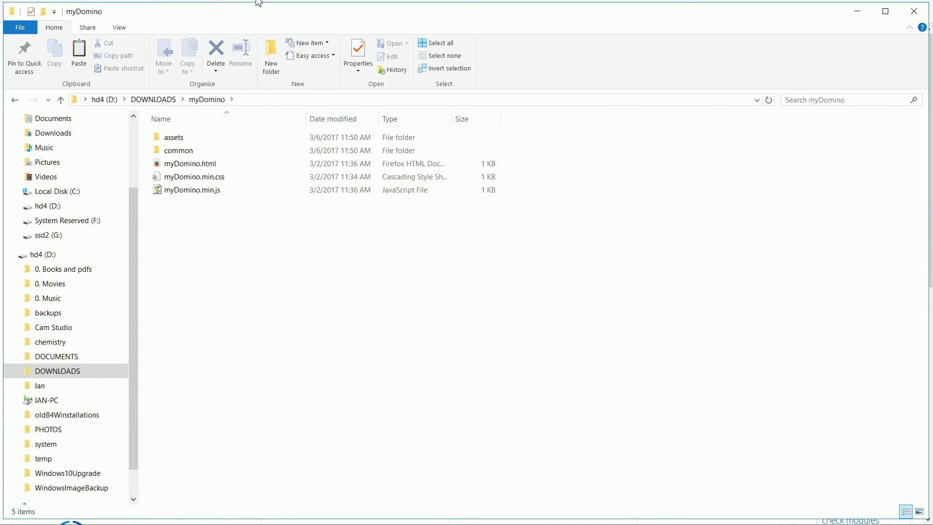
key("alt+Tab")
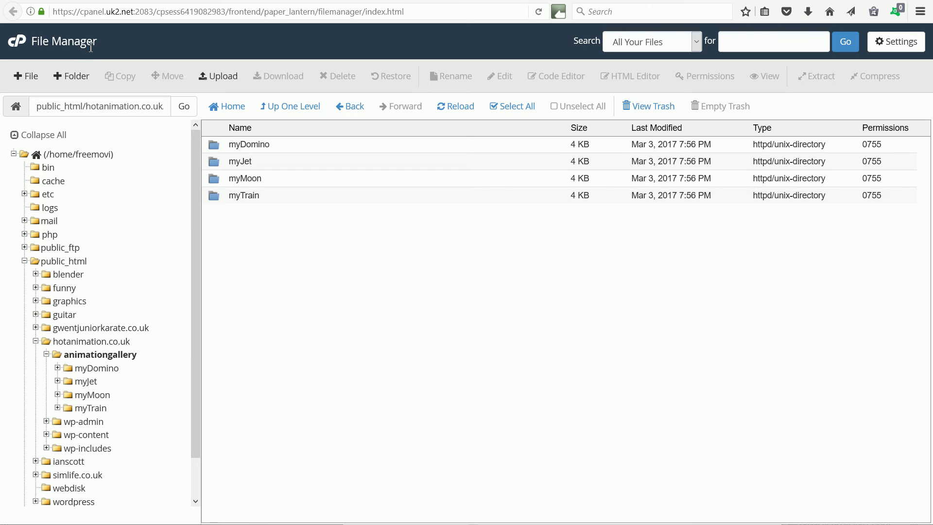
Open the server's animationgallery/myDomino folder and compare it with the local extracted copy.
left_click(219, 149)
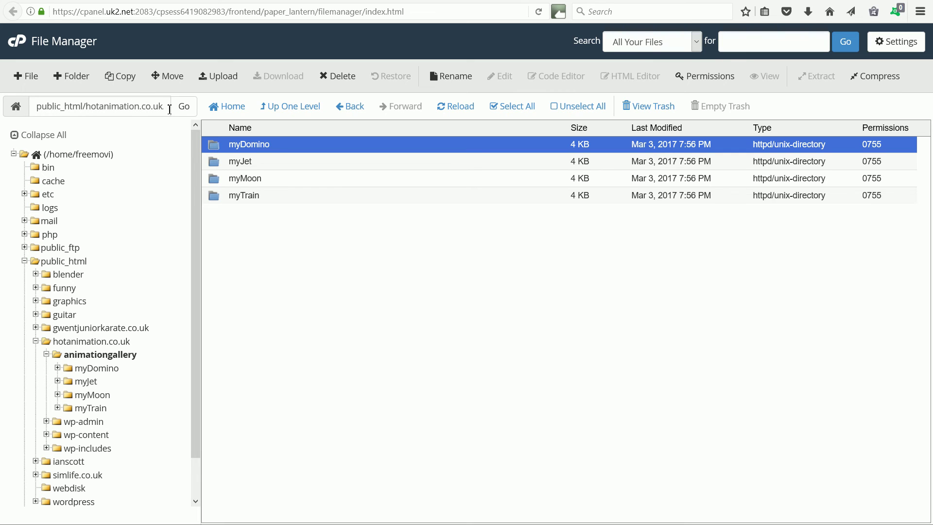
double_click(215, 148)
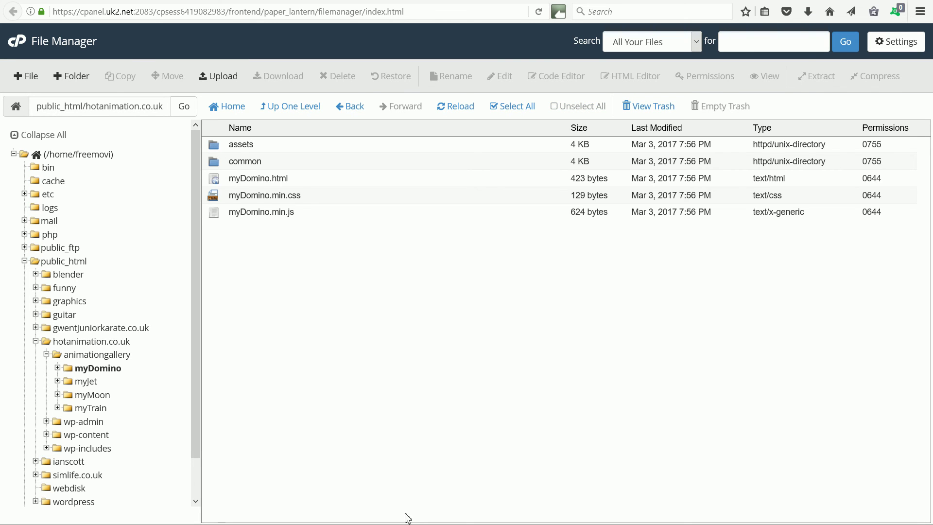
key("alt+Tab")
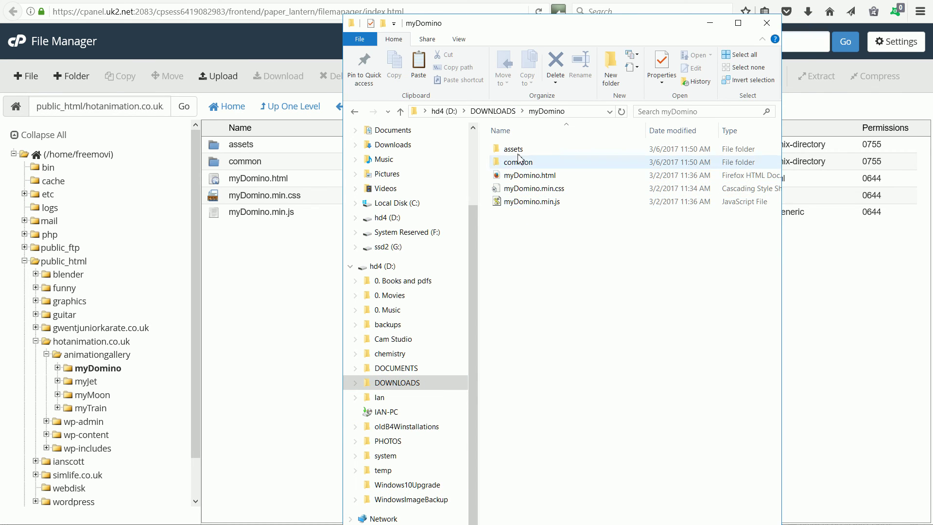
left_click(517, 203)
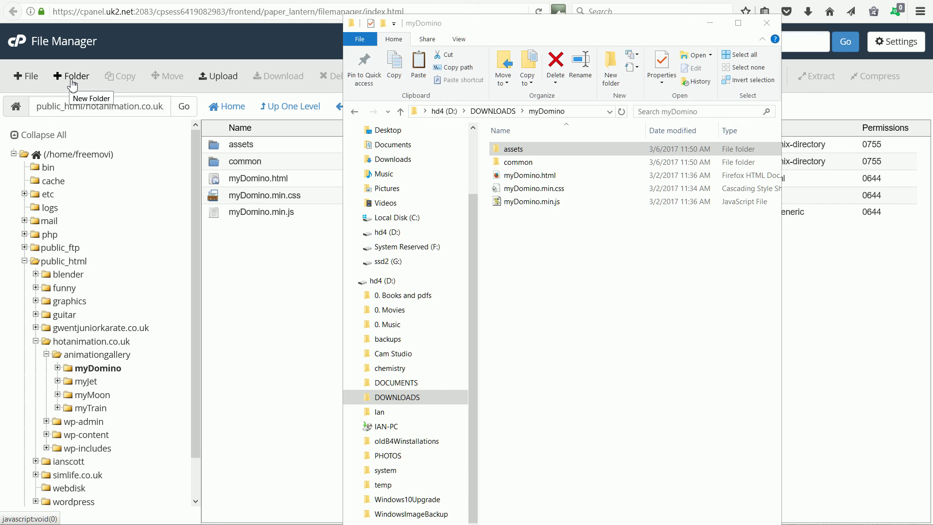
double_click(217, 149)
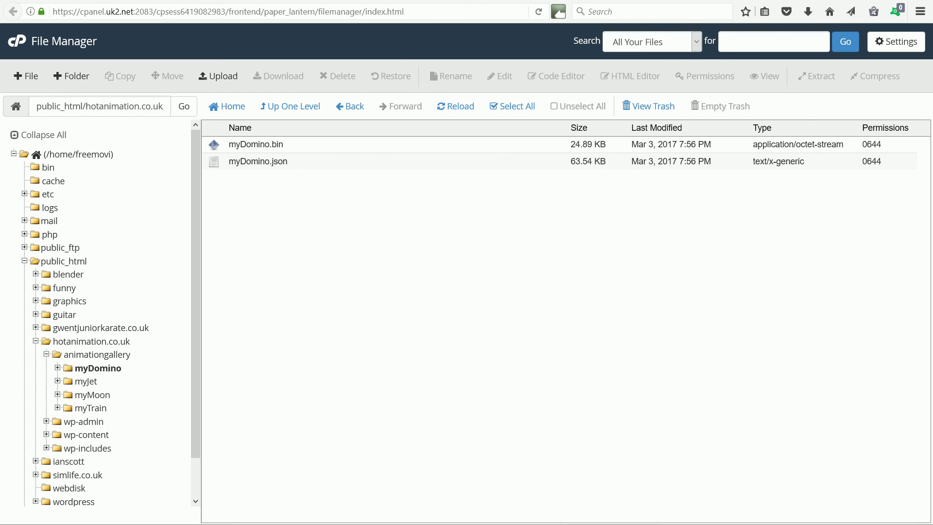
key("alt+Tab")
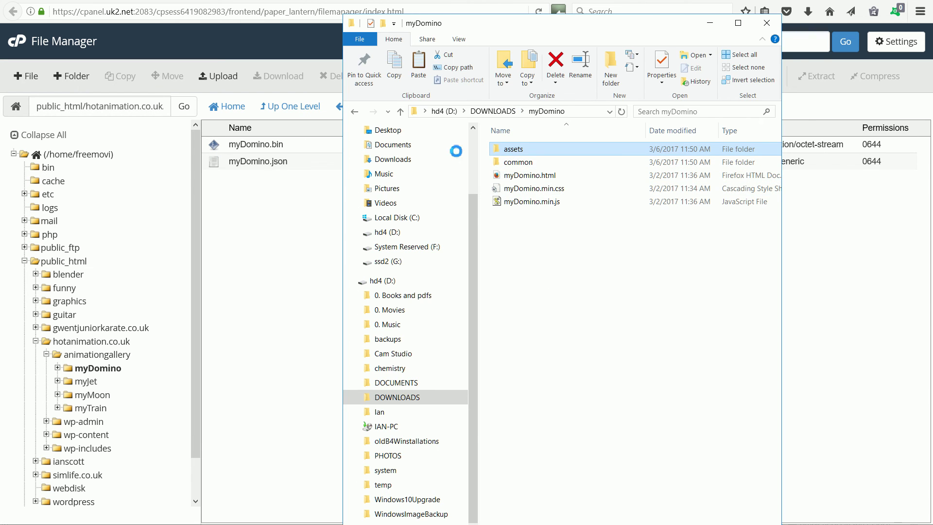
key("Return")
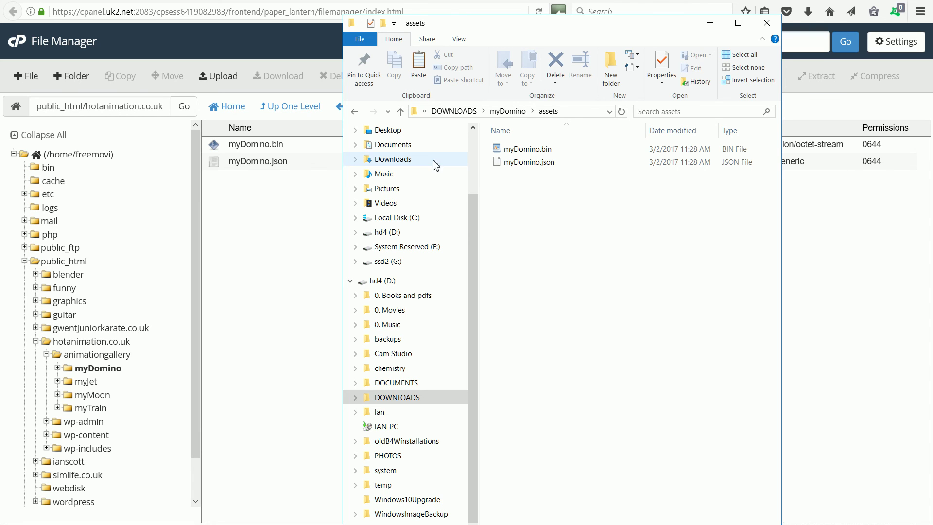
left_click(508, 111)
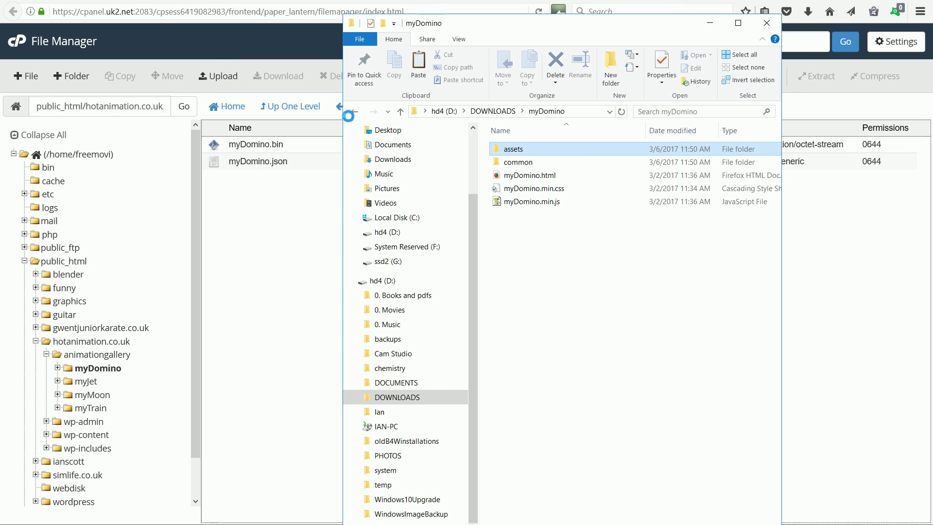
left_click(292, 109)
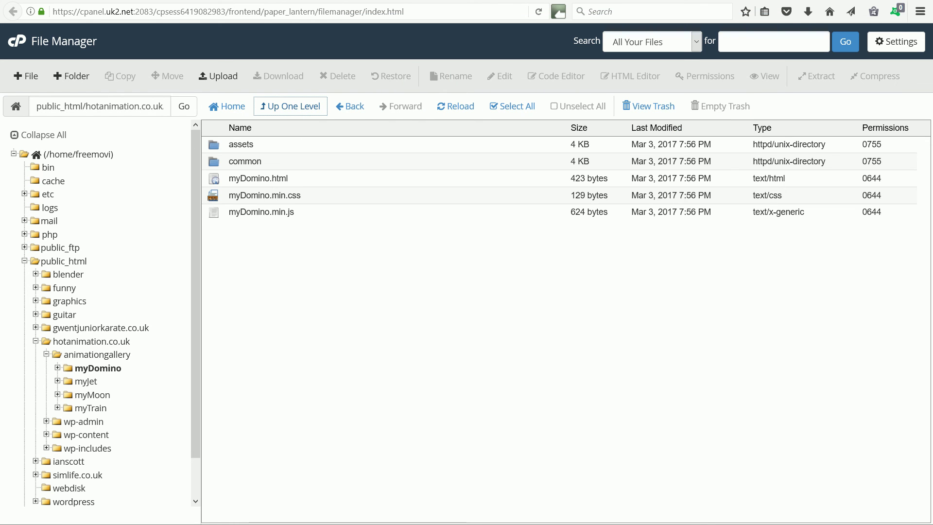
double_click(248, 165)
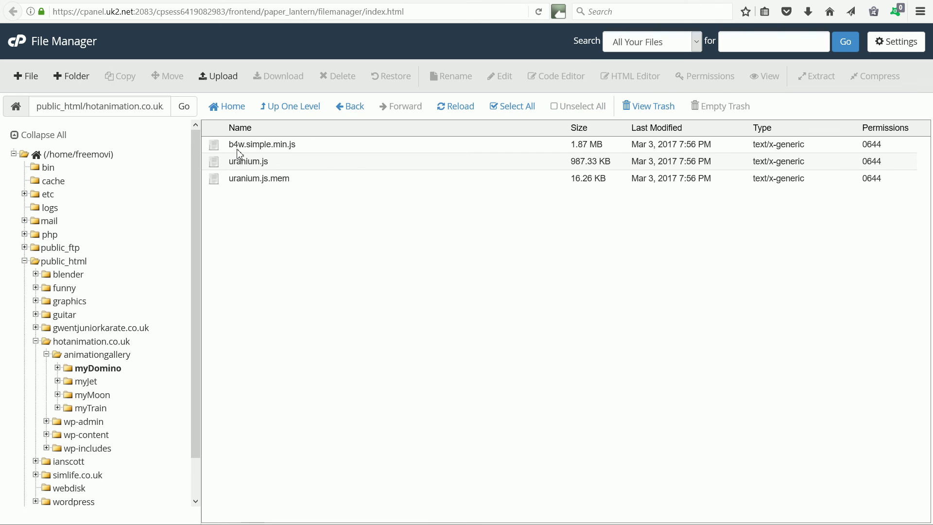
key("alt+Tab")
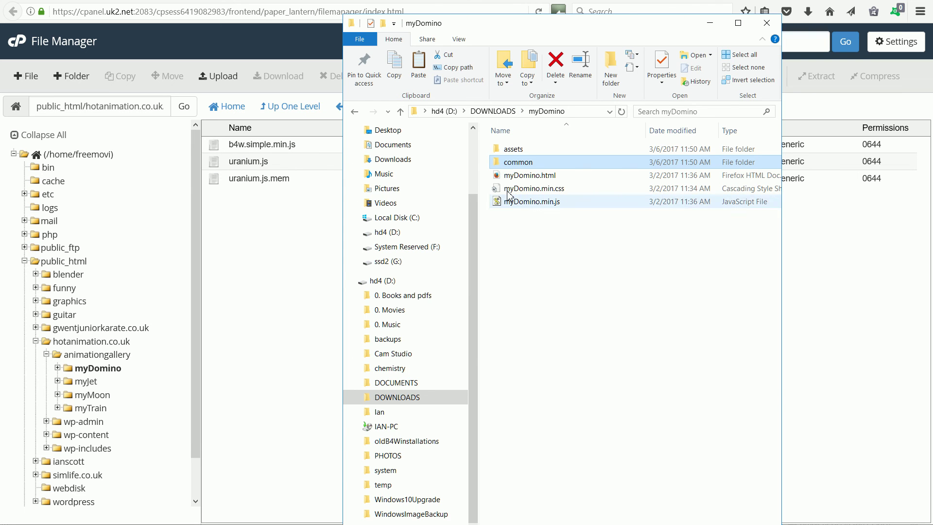
double_click(509, 165)
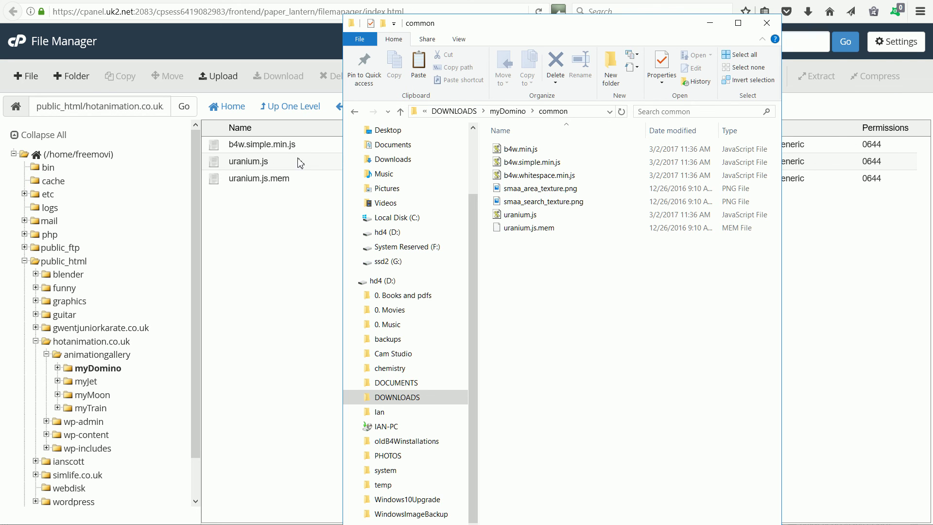
left_click(508, 112)
left_click(288, 114)
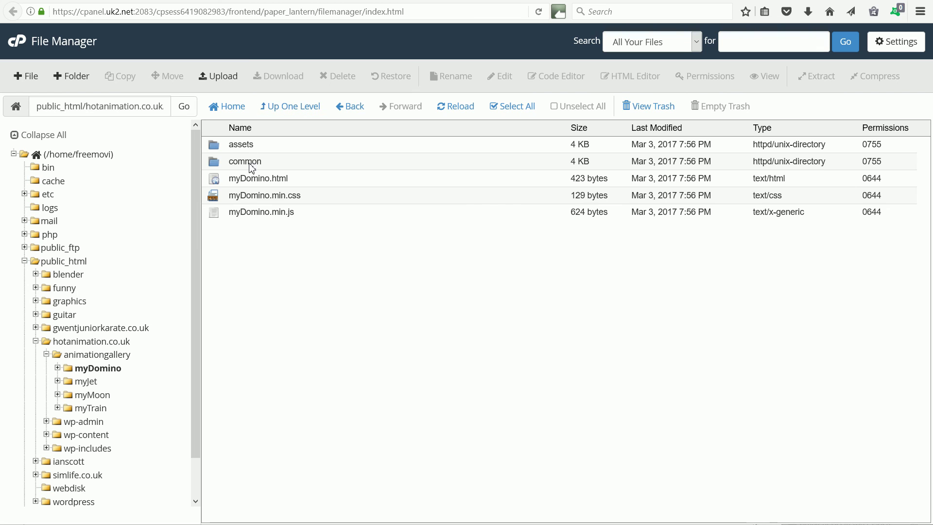
left_click(248, 184)
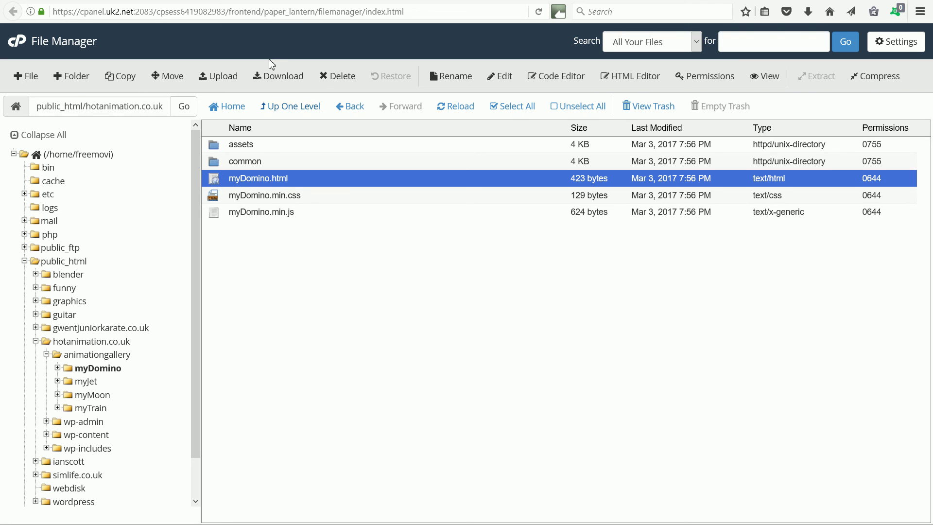
Copy the hotanimation.co.uk/animationgallery/myDomino/myDomino.html address from the Notepad note.
key("alt+Tab")
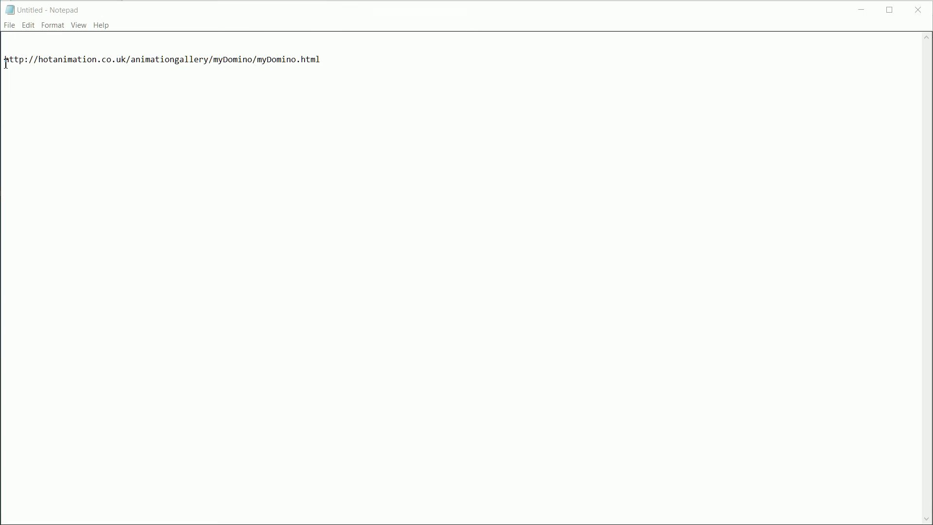
left_click_drag(6, 62, 260, 62)
left_click_drag(335, 63, 4, 61)
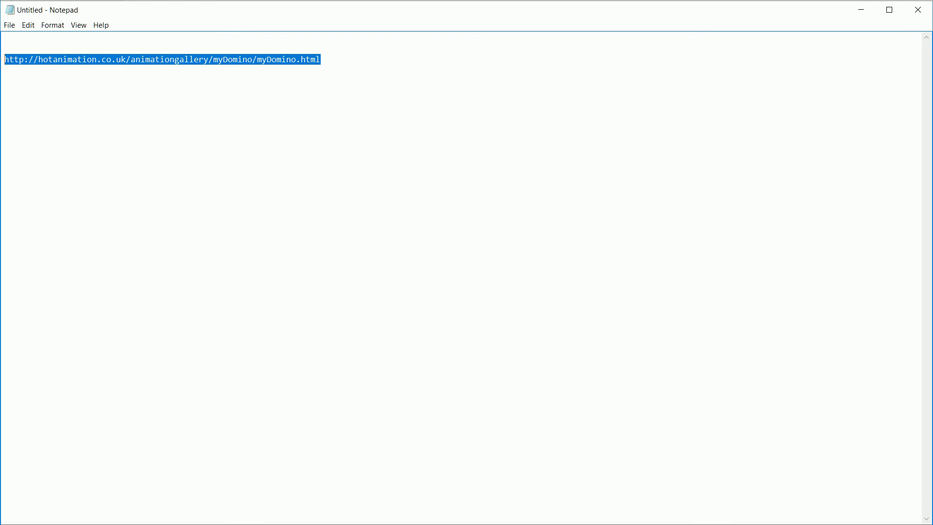
right_click(103, 62)
left_click(117, 94)
key("alt+Tab")
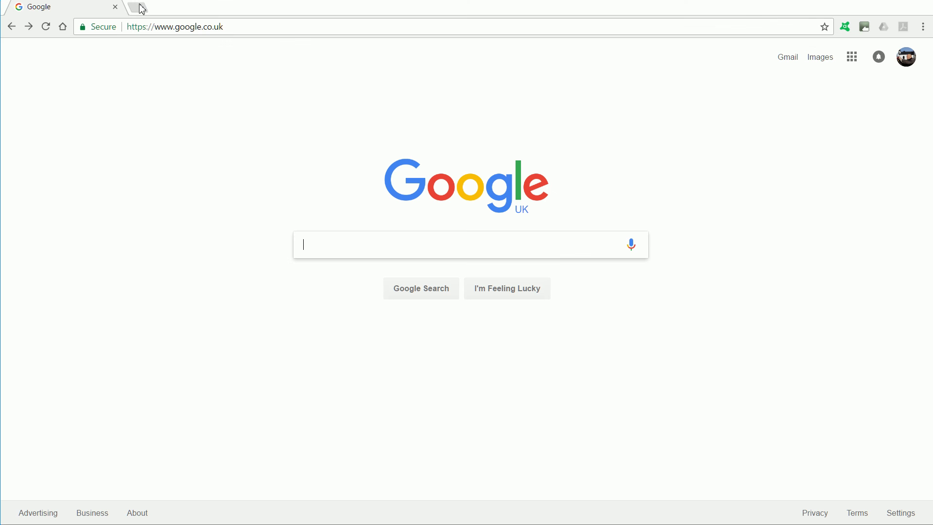
Load the live myDomino.html page and tip the ball's platform so the dominoes topple.
left_click(237, 30)
right_click(184, 30)
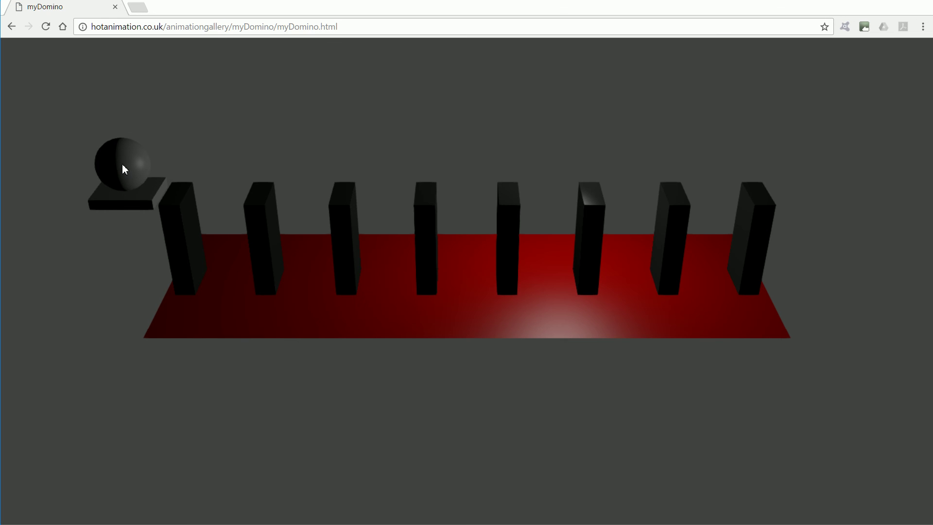
left_click(124, 162)
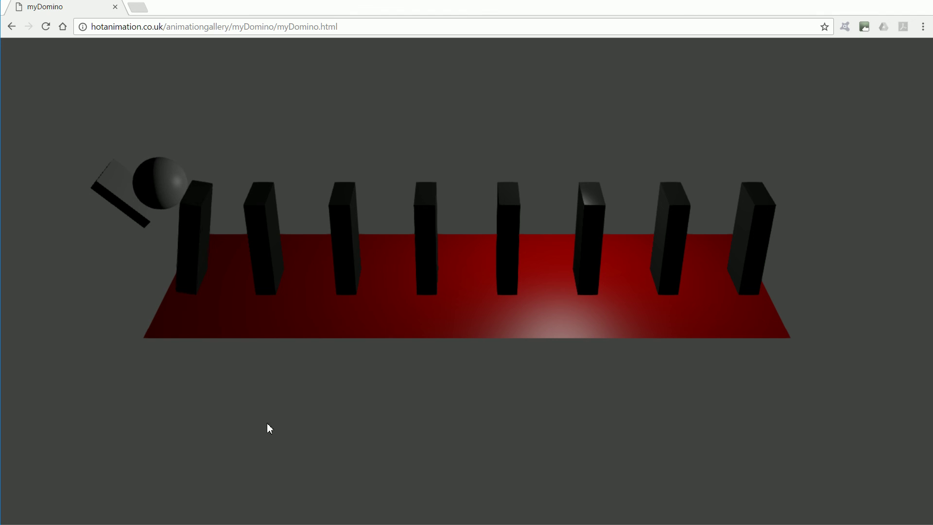
left_click_drag(433, 445, 286, 408)
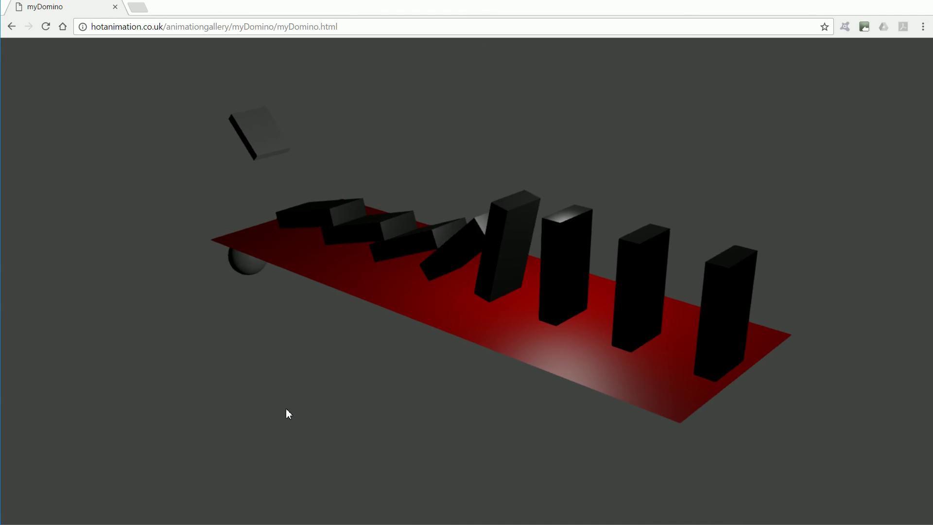
left_click(45, 29)
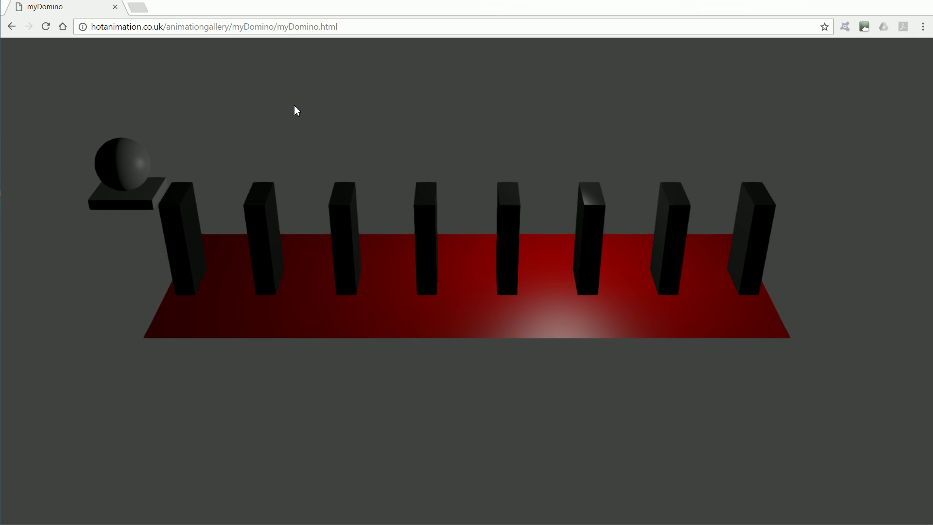
left_click(129, 178)
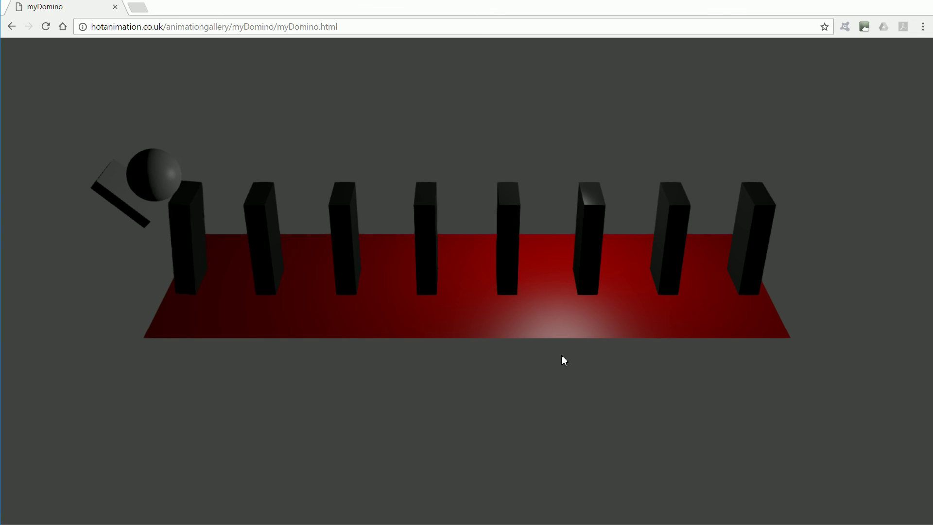